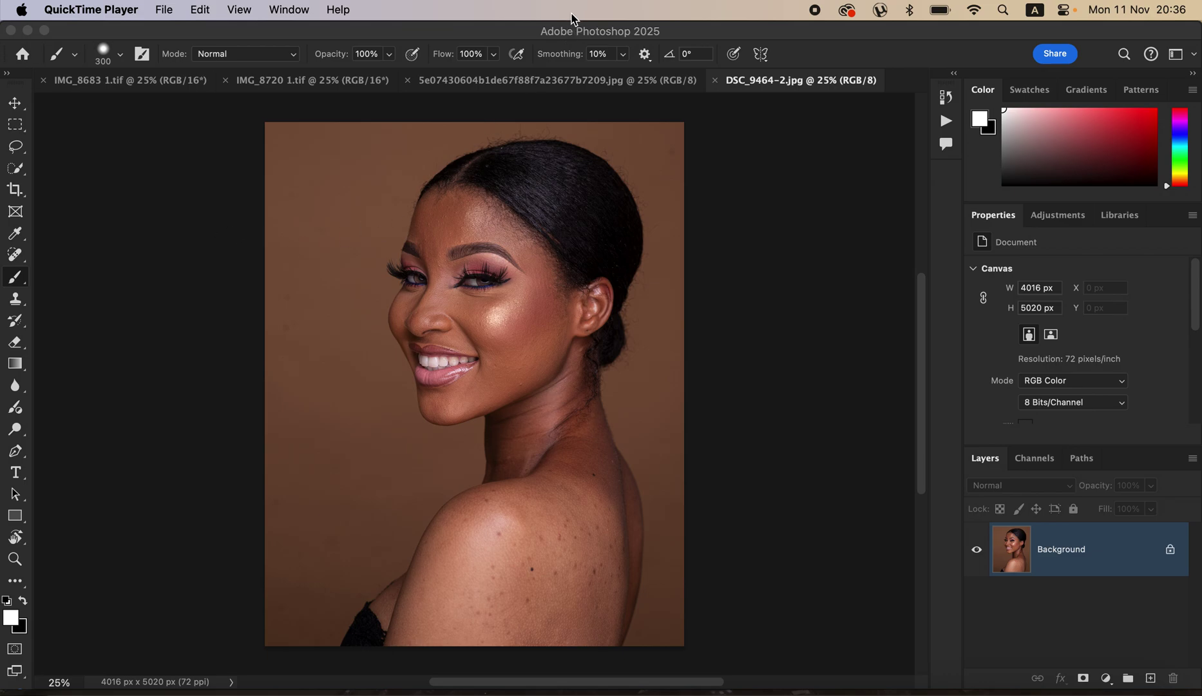
Step: Bring Photoshop to the foreground and show the Actions panel
left_click(581, 32)
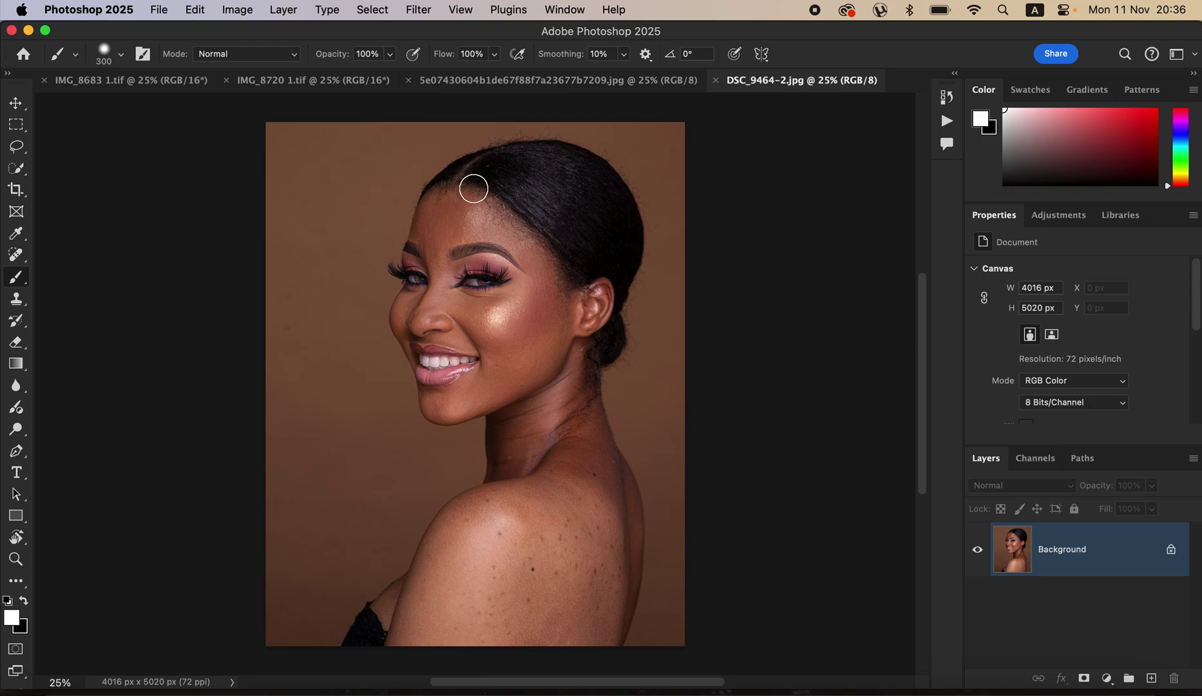
left_click(565, 11)
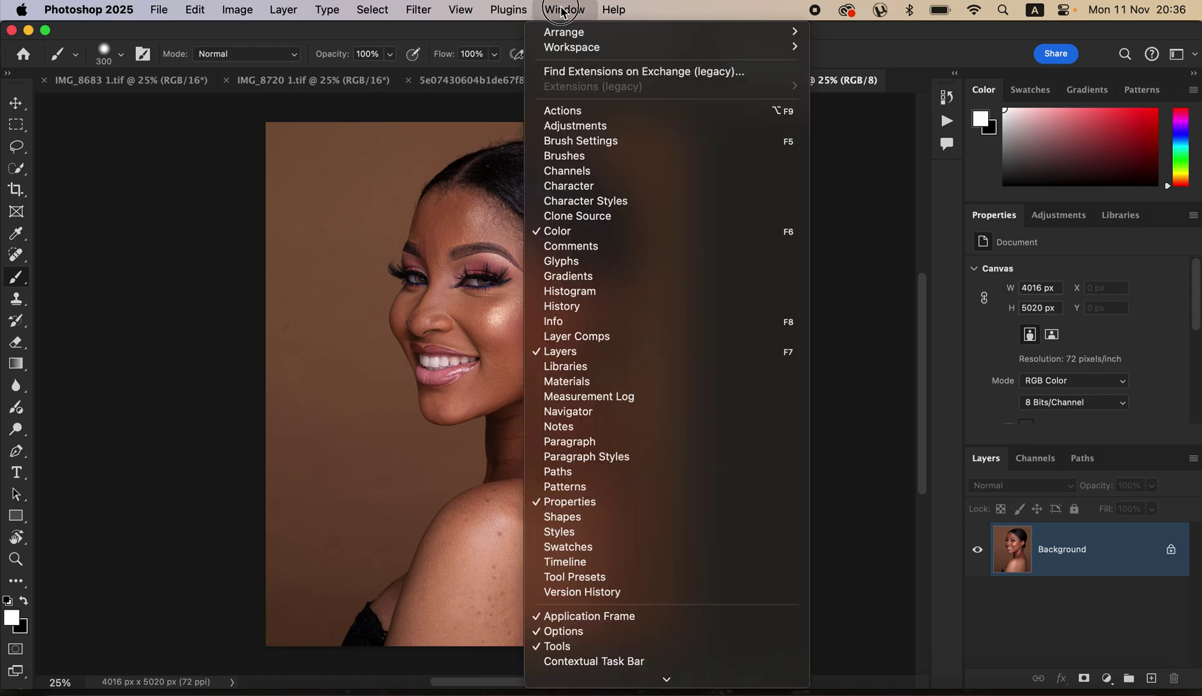
left_click(596, 111)
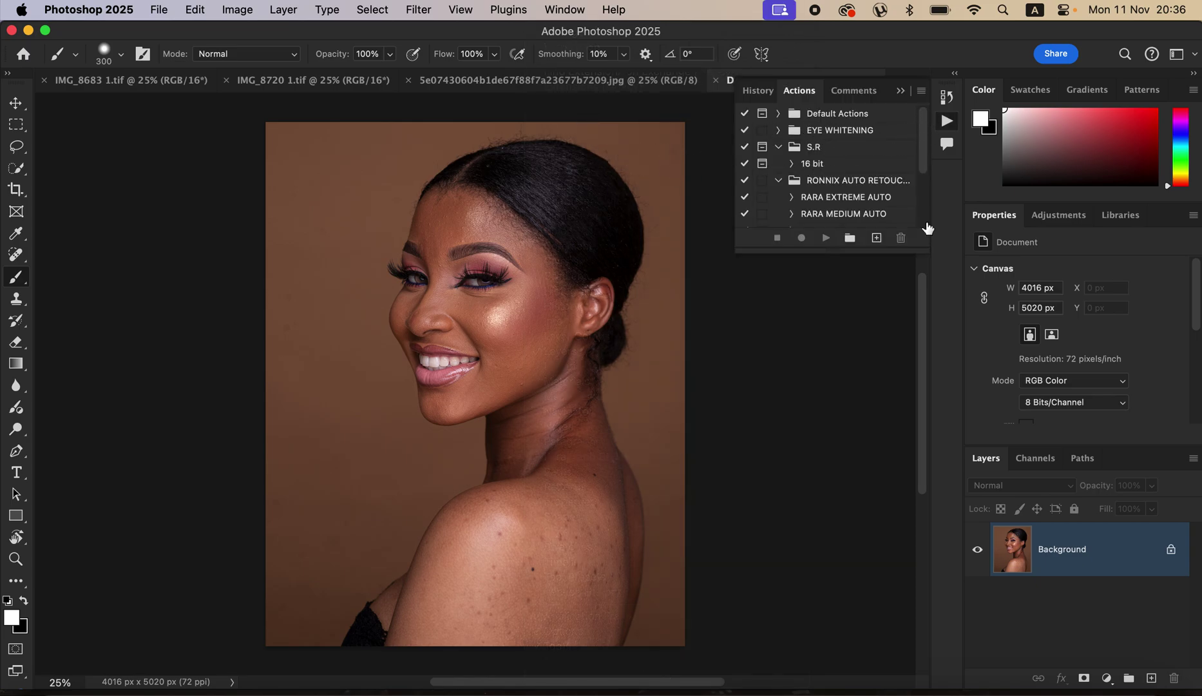
left_click(922, 92)
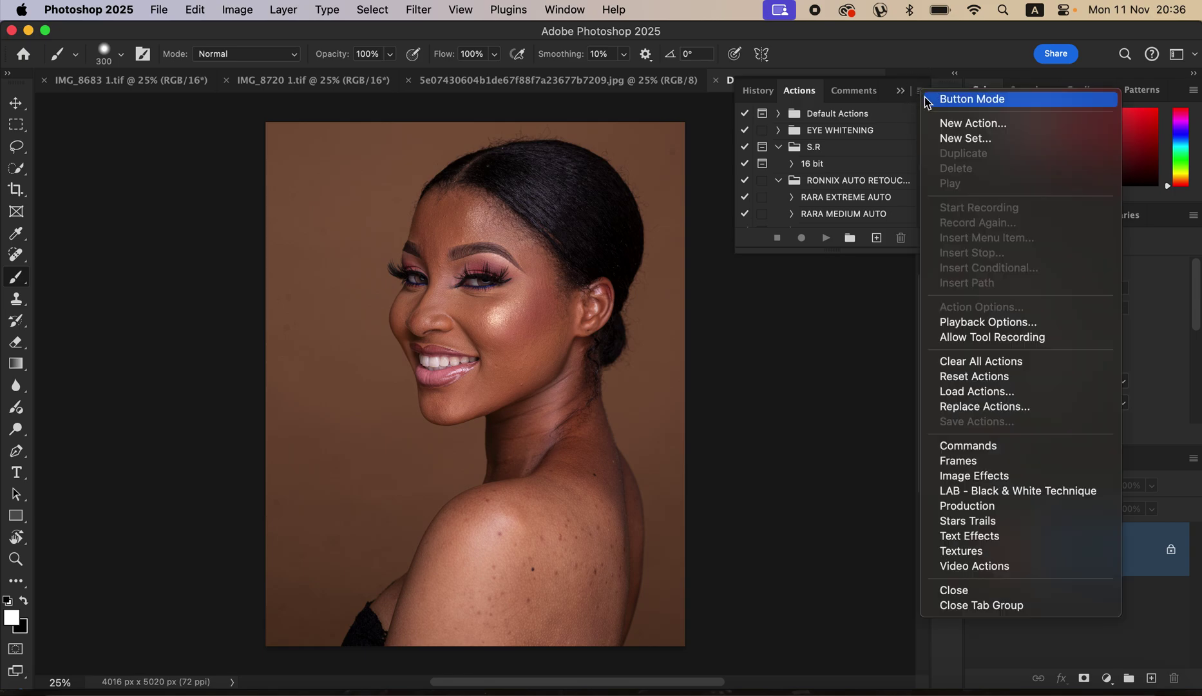
left_click(975, 392)
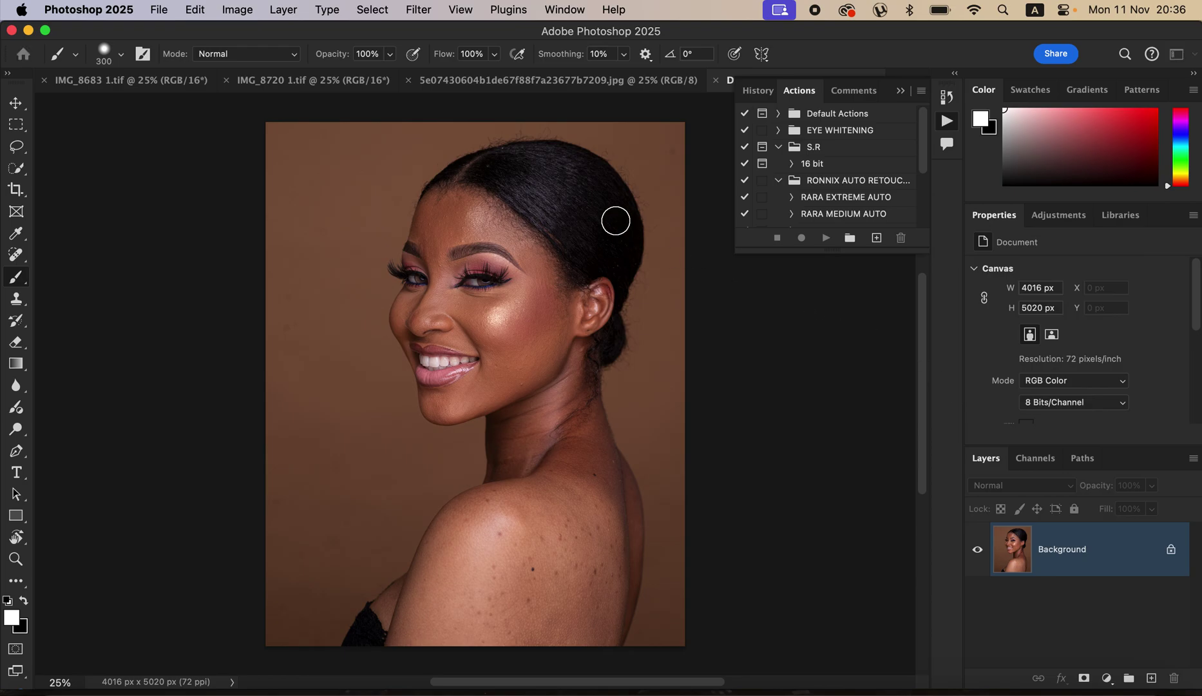
left_click_drag(926, 228, 926, 317)
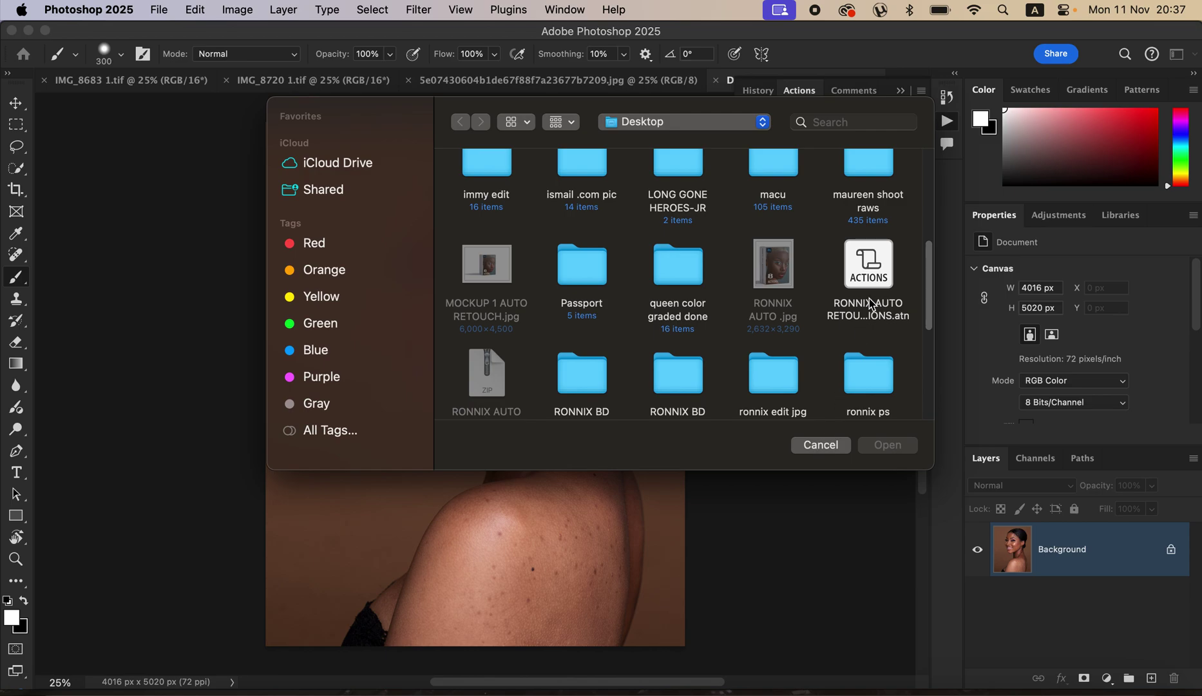
left_click(817, 445)
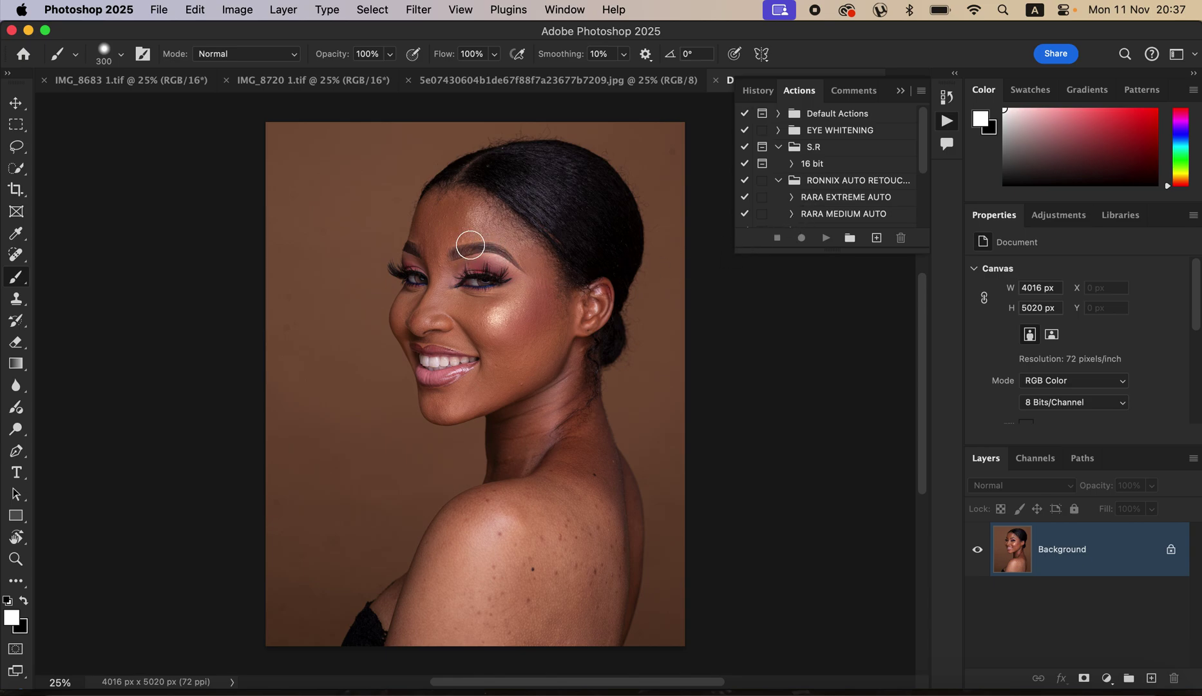
Step: Run the RARA CLOSEUP AUTO action from the RONNIX auto retouch set on DSC_9464-2.jpg
left_click_drag(924, 160, 926, 193)
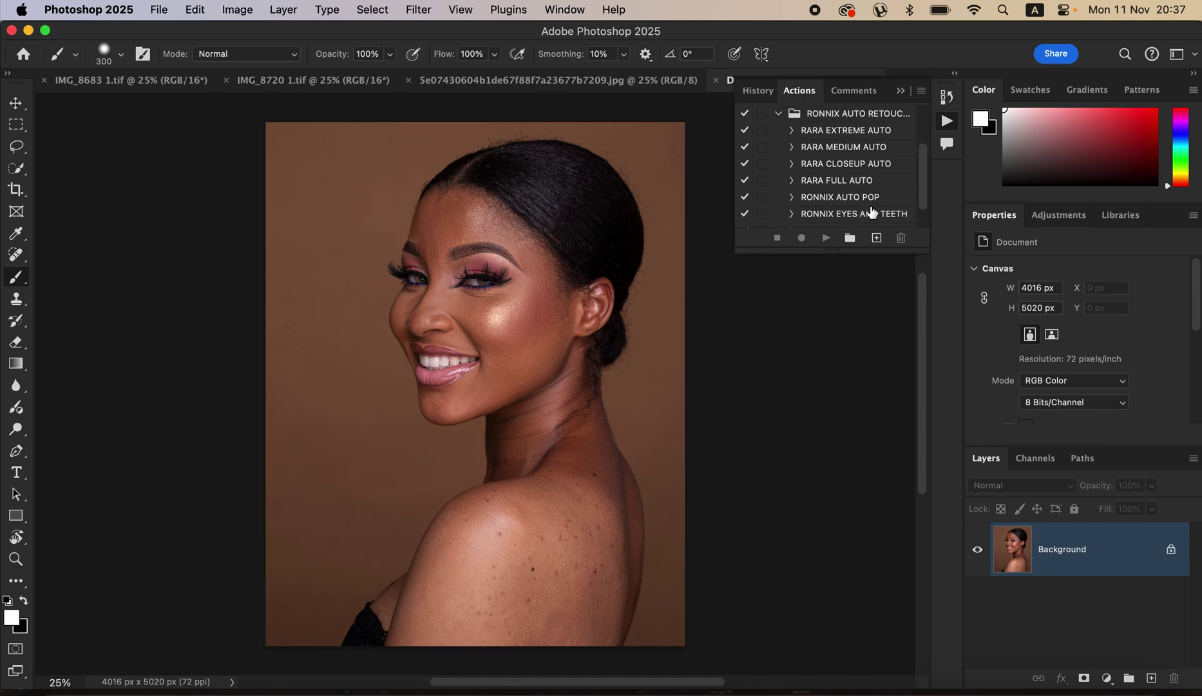
left_click_drag(925, 206, 929, 220)
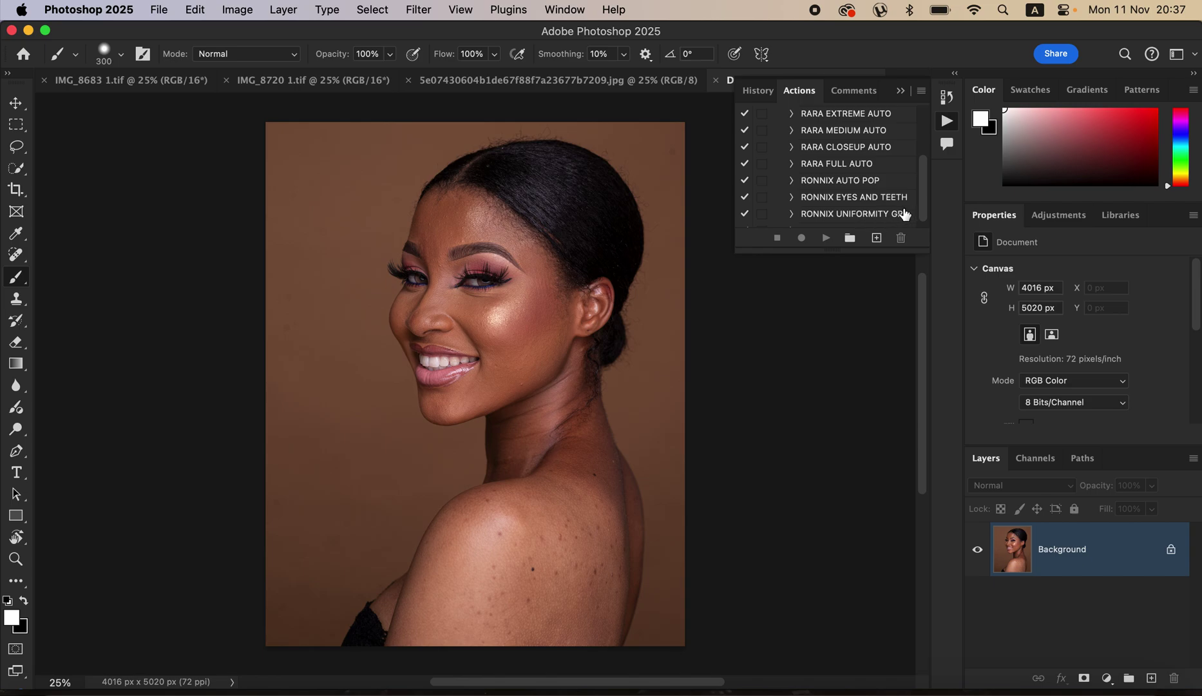
left_click_drag(925, 211, 924, 196)
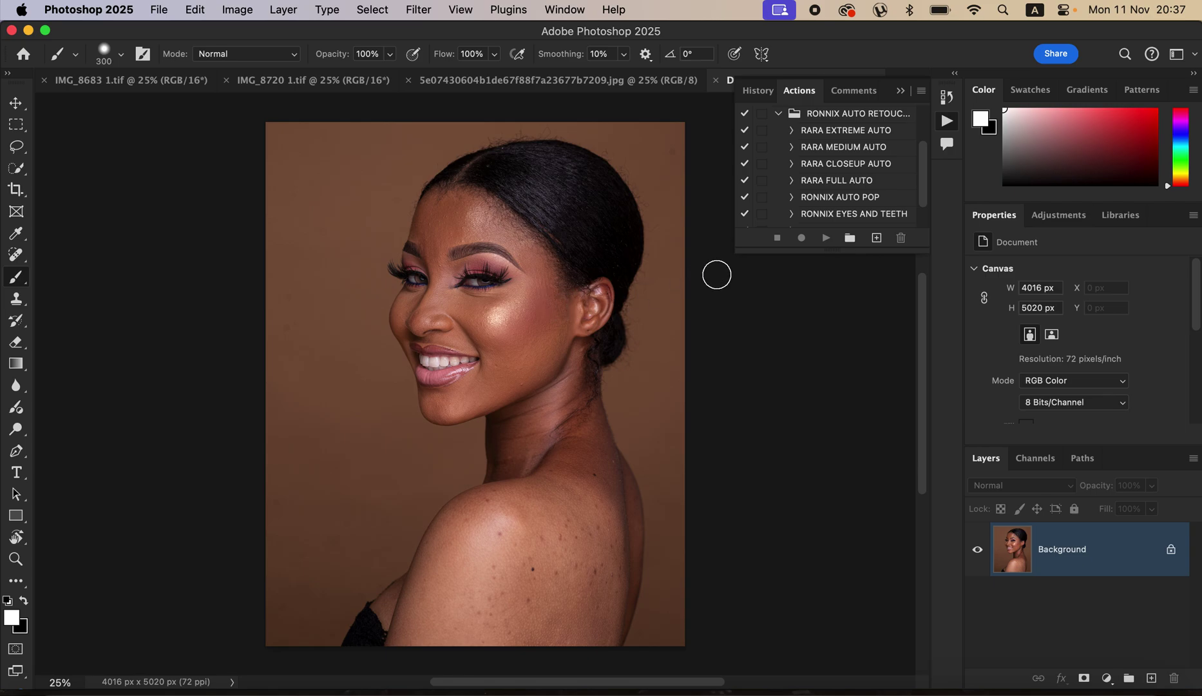
left_click(835, 165)
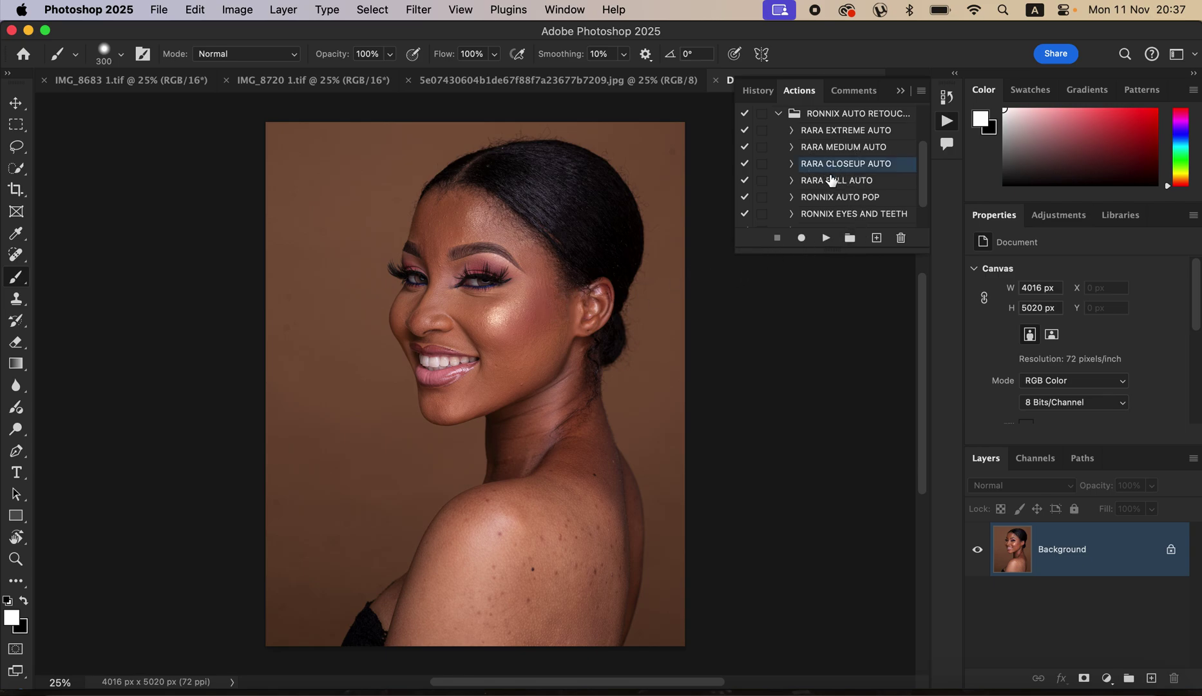
left_click(826, 238)
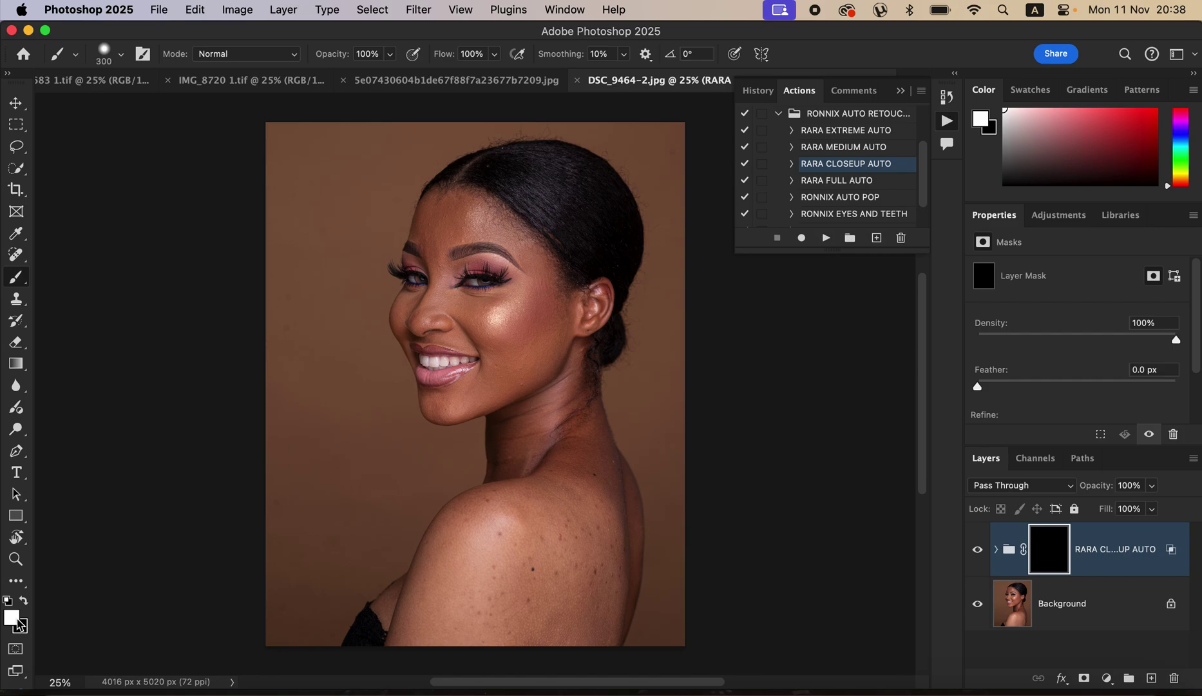
Step: Paint white on the RARA CLOSEUP AUTO mask over the back, shoulder and neck with a 500 px brush
key("bracketright")
key("bracketright")
key("bracketright")
key("bracketright")
key("bracketright")
key("bracketleft")
key("bracketleft")
key("bracketleft")
mouse_move(480, 598)
left_mouse_down()
mouse_move(456, 558)
mouse_move(497, 569)
mouse_move(544, 622)
mouse_move(548, 504)
mouse_move(499, 527)
mouse_move(512, 451)
mouse_move(493, 513)
mouse_move(555, 456)
mouse_move(596, 455)
mouse_move(588, 598)
mouse_move(582, 582)
mouse_move(471, 619)
mouse_move(556, 410)
mouse_move(537, 362)
mouse_move(521, 372)
mouse_move(531, 325)
mouse_move(500, 354)
mouse_move(529, 301)
mouse_move(576, 424)
mouse_move(555, 429)
mouse_move(477, 537)
mouse_move(429, 564)
mouse_move(499, 477)
left_mouse_up()
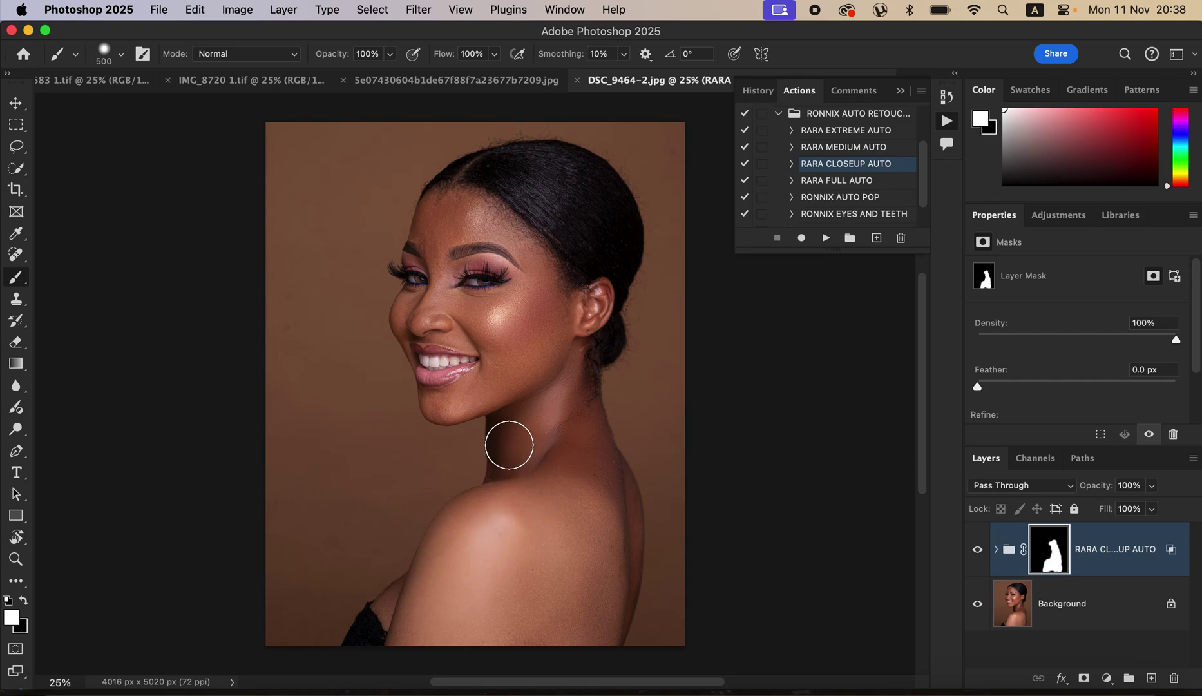
Step: Paint white on the RARA CLOSEUP AUTO mask over the facial skin with a 200 px brush
key("bracketleft")
key("bracketleft")
key("bracketleft")
key("bracketleft")
mouse_move(482, 394)
left_mouse_down()
mouse_move(443, 415)
mouse_move(503, 369)
mouse_move(502, 339)
mouse_move(406, 306)
mouse_move(451, 289)
mouse_move(458, 269)
mouse_move(429, 222)
mouse_move(428, 236)
mouse_move(472, 220)
mouse_move(451, 198)
mouse_move(496, 227)
mouse_move(435, 255)
mouse_move(516, 236)
mouse_move(542, 260)
mouse_move(513, 300)
mouse_move(571, 360)
mouse_move(531, 376)
mouse_move(511, 345)
left_mouse_up()
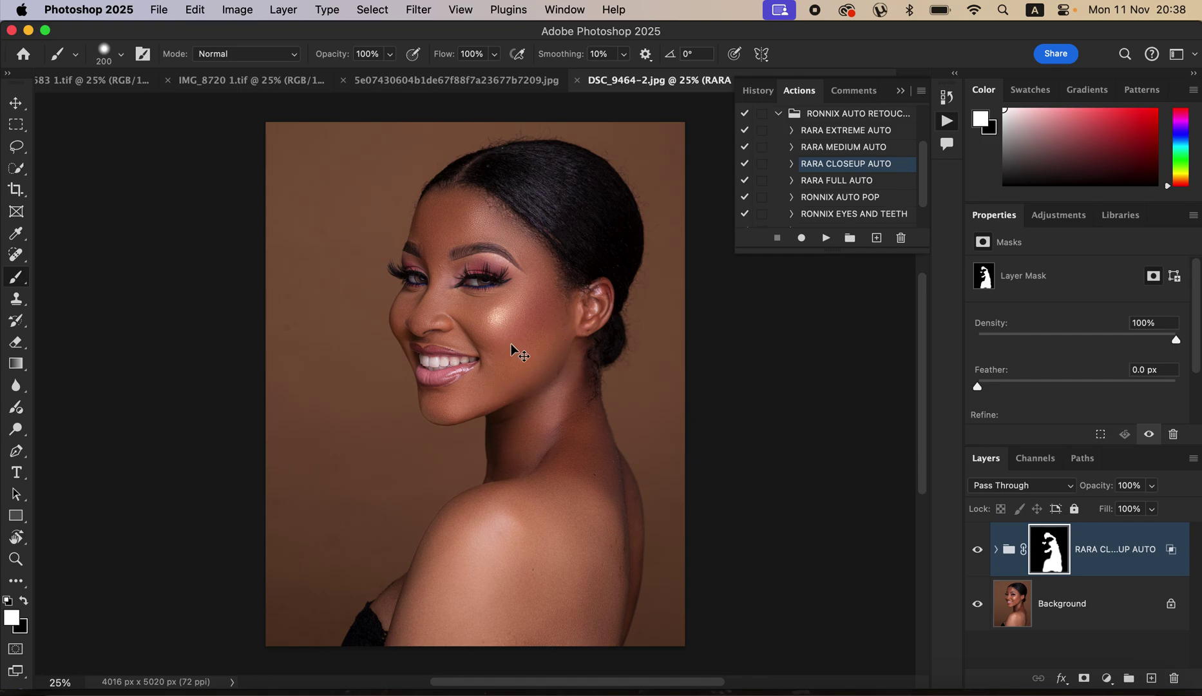
Step: Refine the RARA CLOSEUP AUTO mask around the chin, painting black along the chin's outer edge
scroll(511, 344, "up", 2)
mouse_move(399, 473)
left_mouse_down()
mouse_move(380, 419)
mouse_move(378, 435)
left_mouse_up()
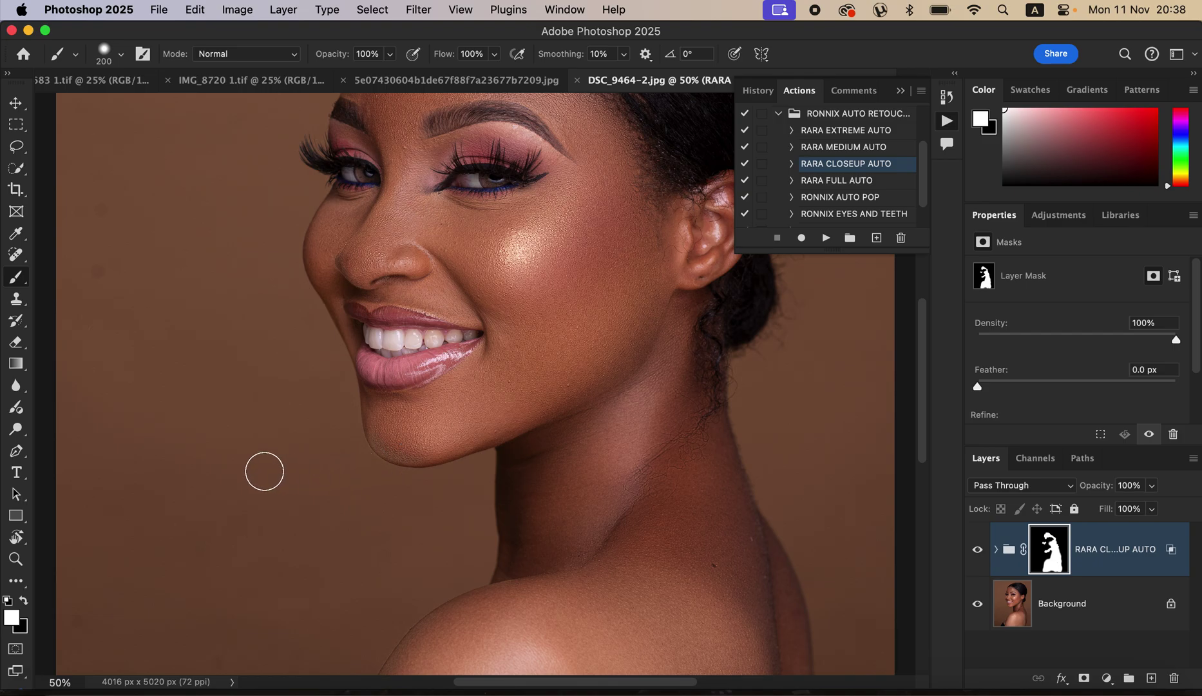
left_click(25, 600)
mouse_move(367, 431)
left_mouse_down()
mouse_move(352, 424)
mouse_move(387, 474)
mouse_move(429, 475)
left_mouse_up()
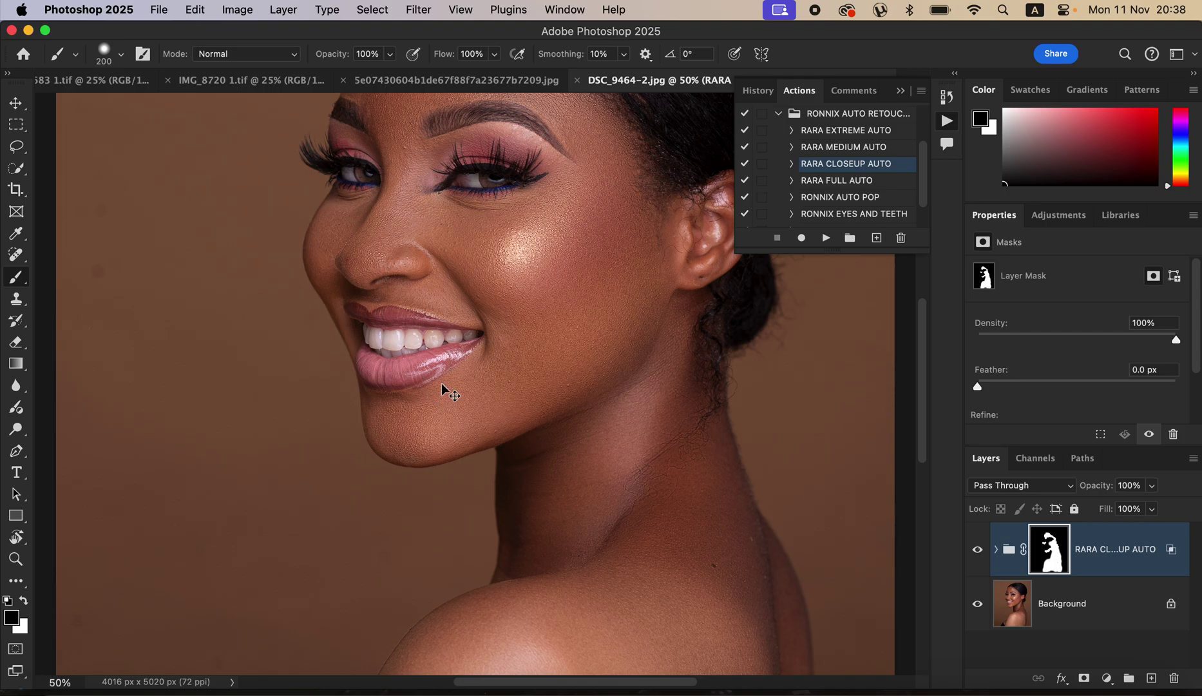
Step: Compare the whole portrait with and without the RARA CLOSEUP AUTO group
key("super+minus")
key("super+minus")
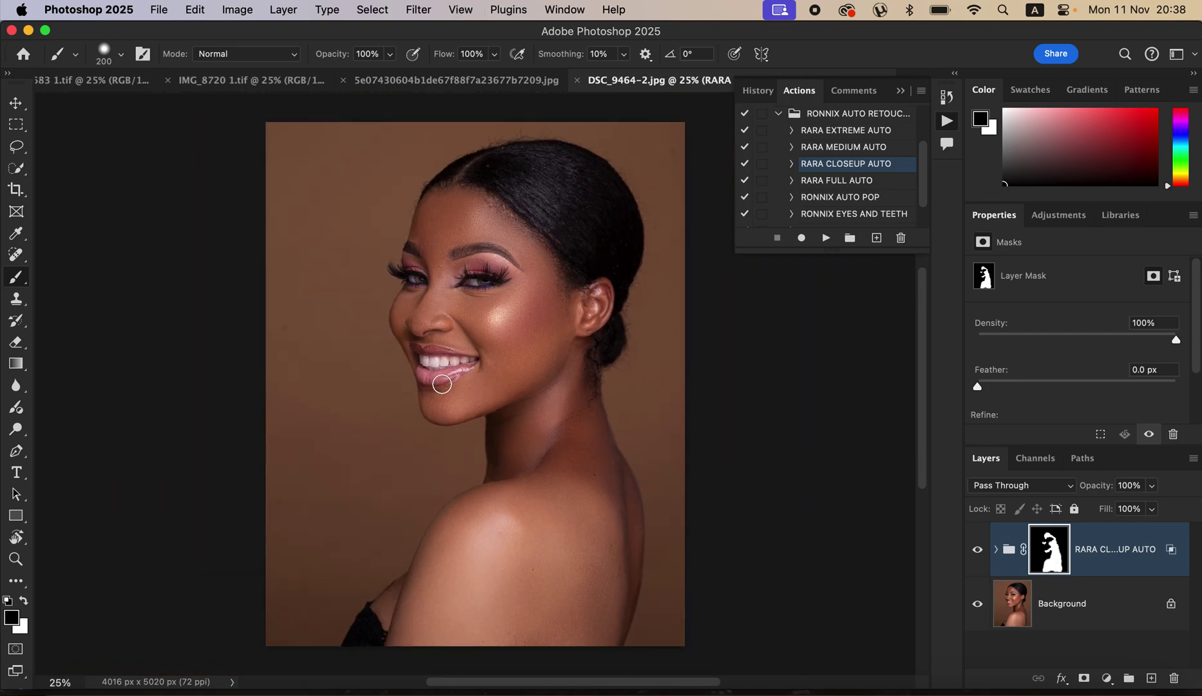
left_click(978, 551)
left_click(977, 551)
left_click(978, 551)
left_click(980, 551)
left_click(978, 551)
left_click(978, 550)
left_click(980, 550)
left_click(981, 551)
left_click(978, 549)
left_click(978, 550)
Step: Run the RONNIX AUTO POP action and compare the portrait with and without its group
left_click(841, 200)
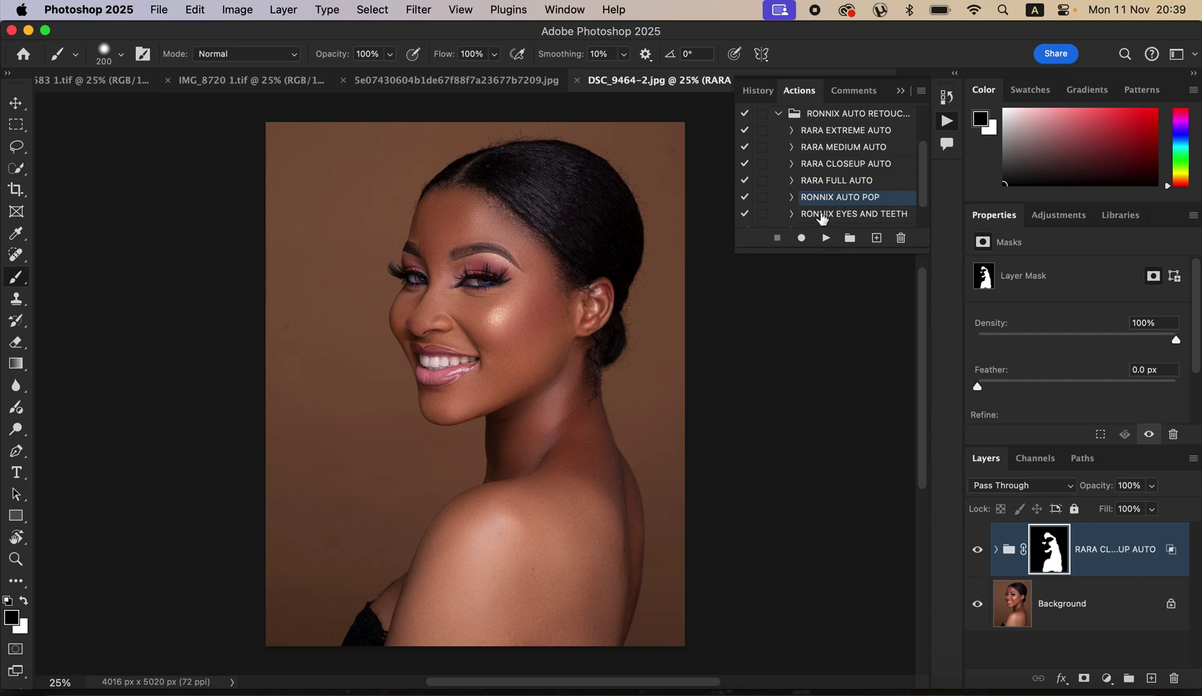
left_click(826, 240)
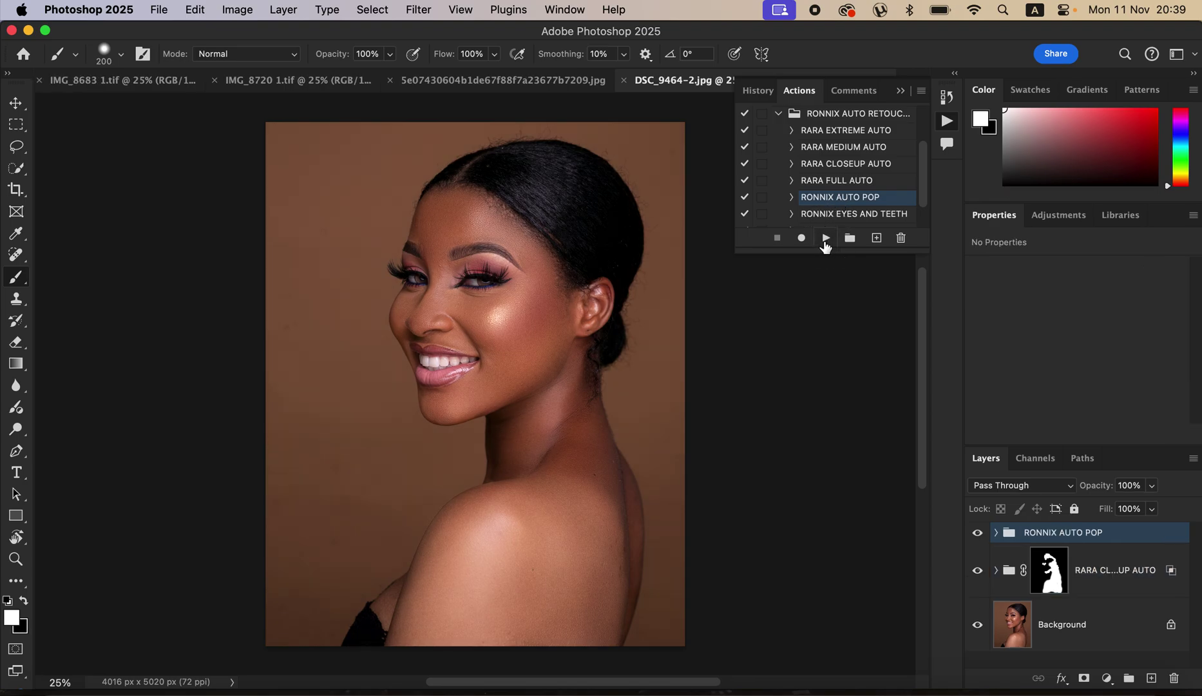
left_click(977, 533)
left_click(977, 533)
left_click(977, 533)
left_click(977, 533)
Step: Run the RONNIX EYES AND TEETH action and paint white on its mask over both eyes and the teeth with a 125 px brush
left_click(846, 215)
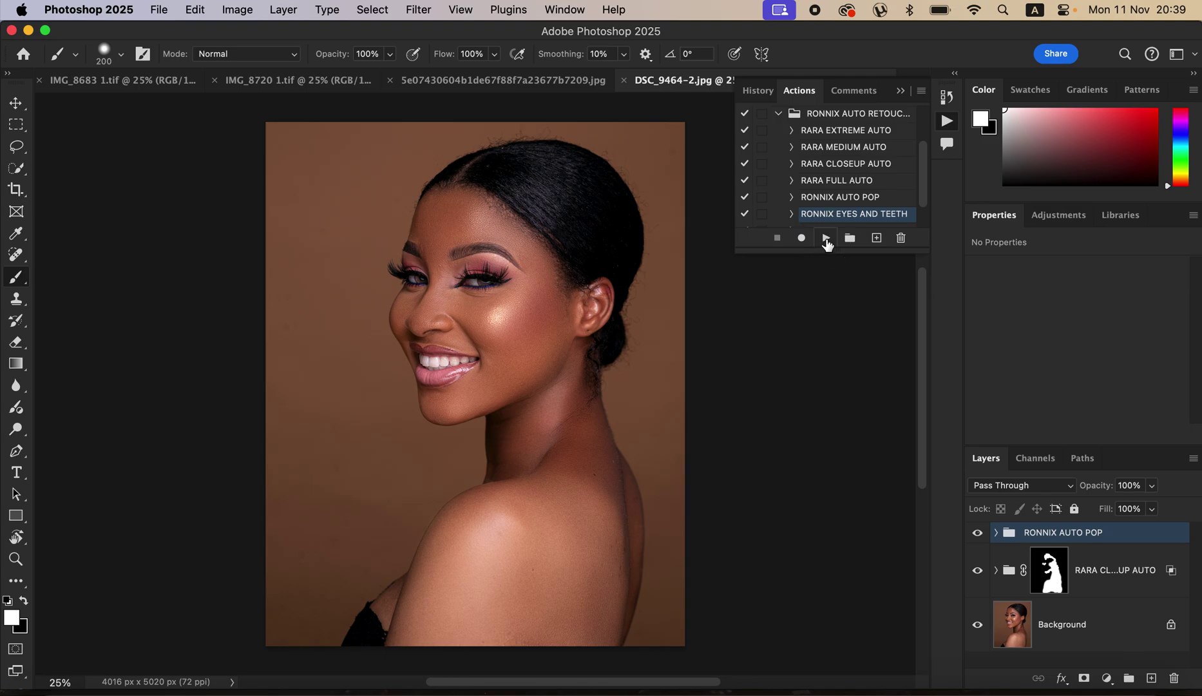
left_click(826, 238)
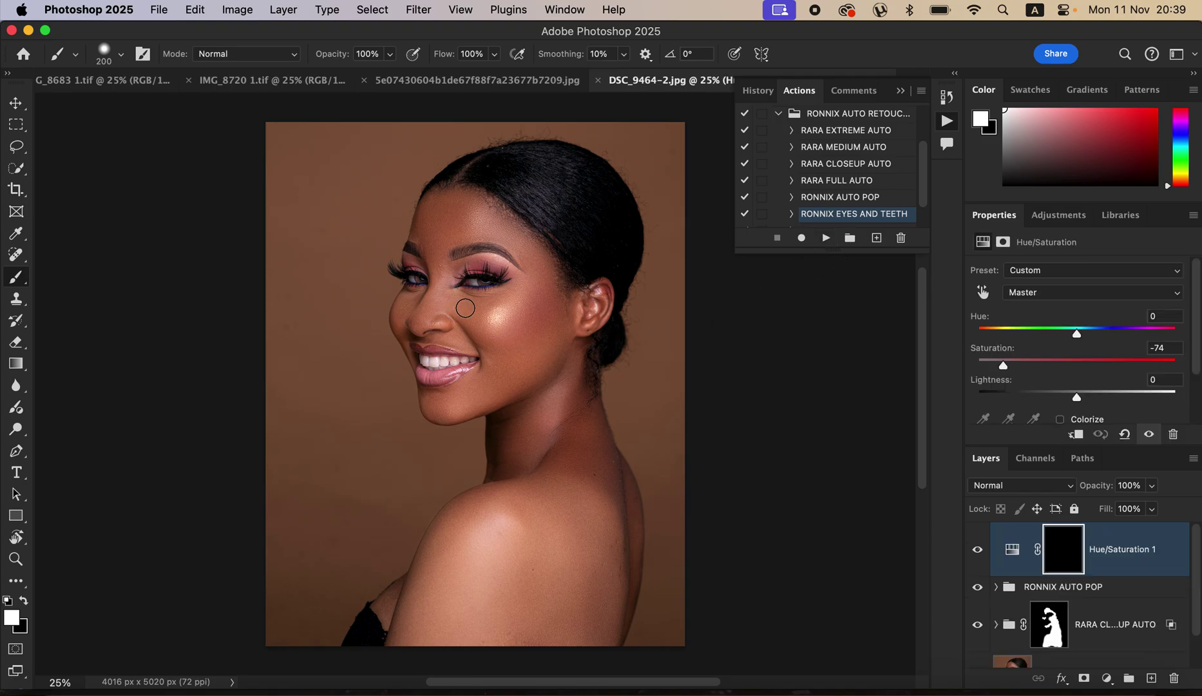
key("bracketleft")
key("bracketleft")
key("bracketleft")
key("super+equal")
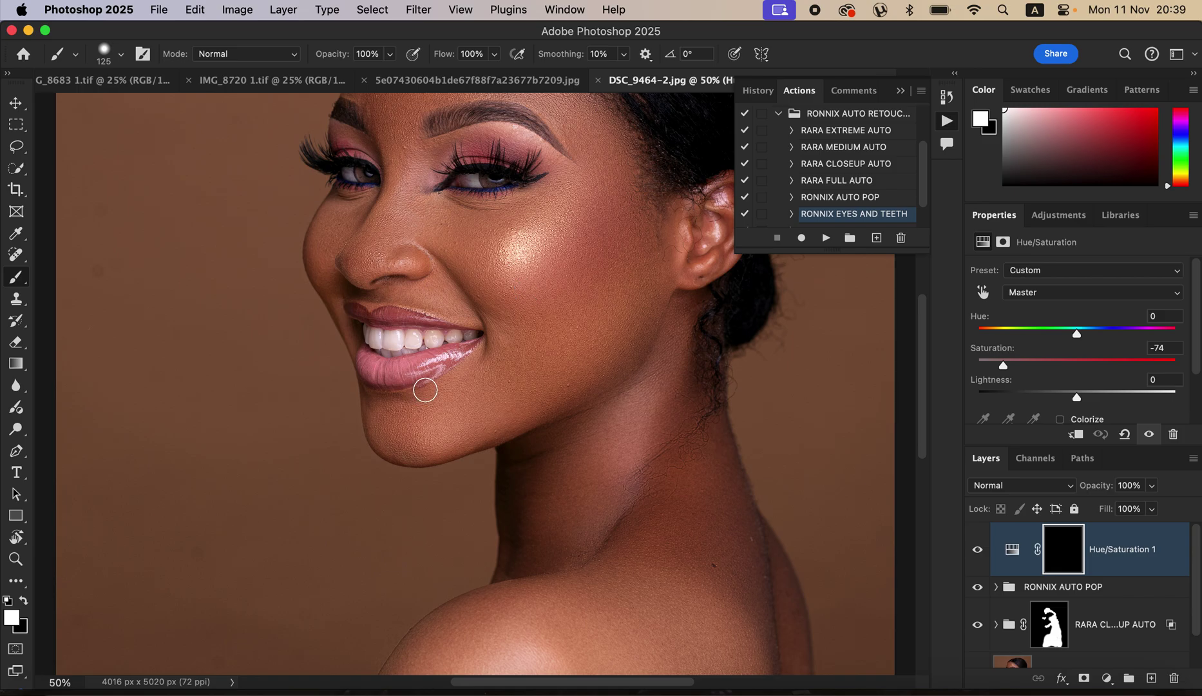
mouse_move(477, 179)
left_mouse_down()
mouse_move(484, 166)
mouse_move(461, 183)
left_mouse_up()
left_click(356, 172)
mouse_move(425, 340)
left_mouse_down()
mouse_move(380, 340)
mouse_move(454, 360)
mouse_move(430, 342)
mouse_move(470, 336)
mouse_move(402, 348)
mouse_move(383, 327)
left_mouse_up()
key("bracketleft")
key("bracketleft")
key("bracketleft")
Step: Compare the full retouch with the original by showing only the Background layer and all layers in turn
key("super+minus")
key("super+minus")
key("super+minus")
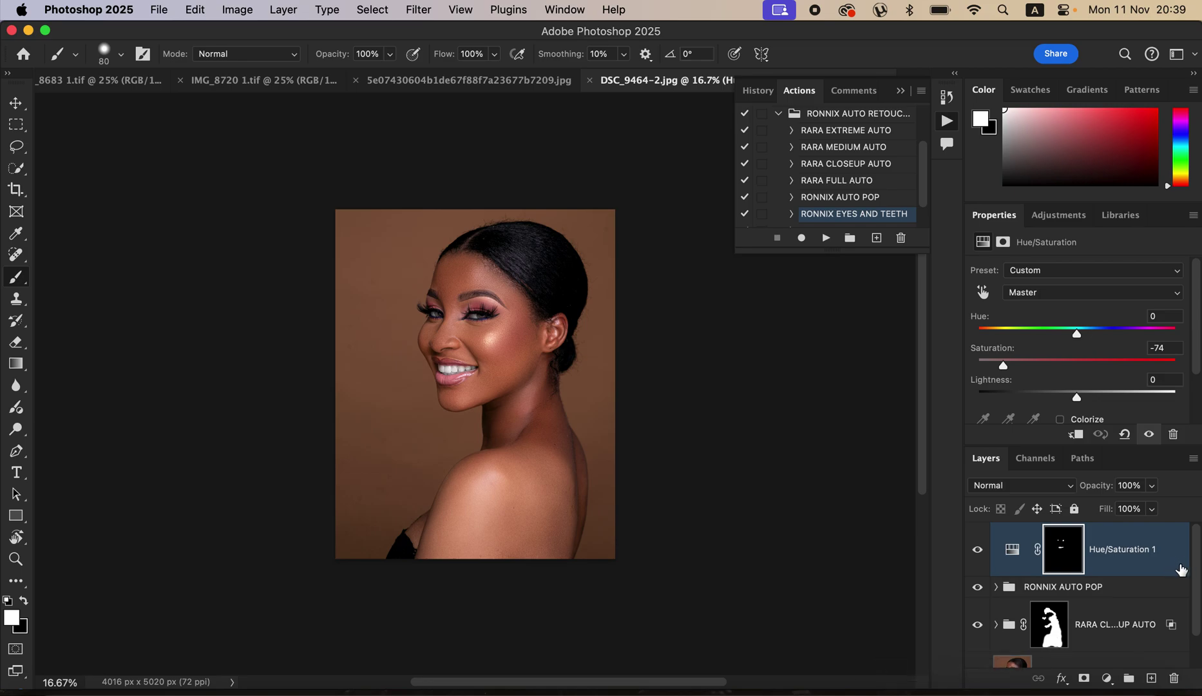
scroll(1043, 627, "down", 2)
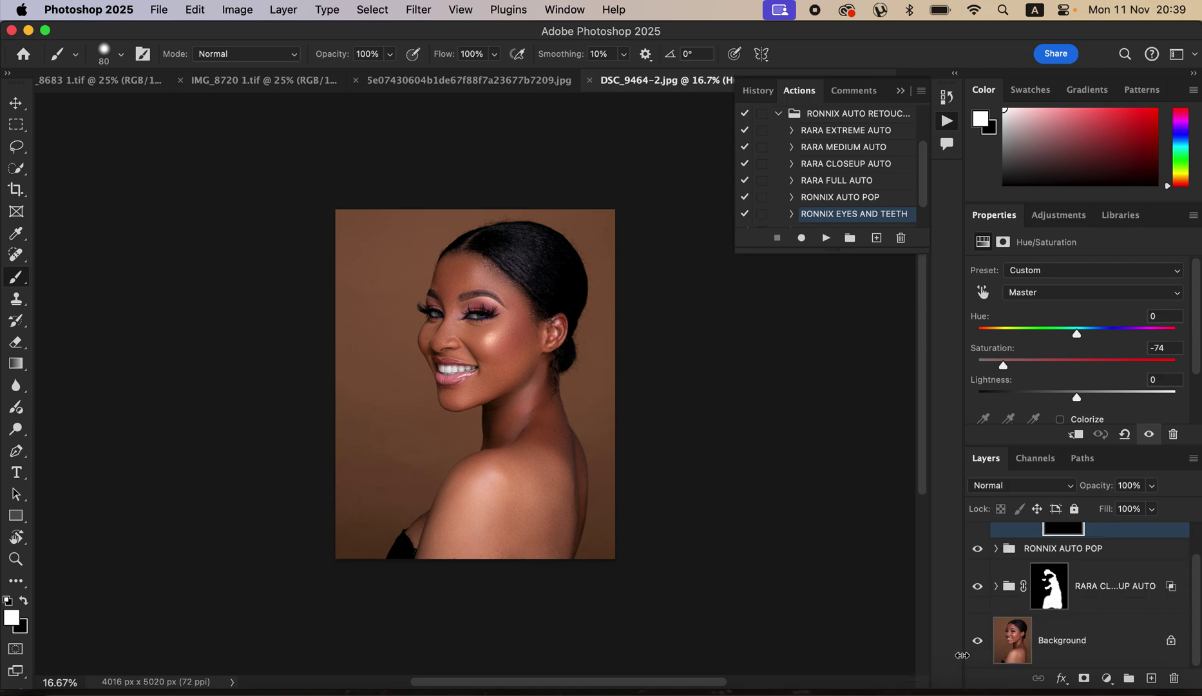
left_click(977, 642, "alt")
left_click(977, 642, "alt")
left_click(977, 642, "alt")
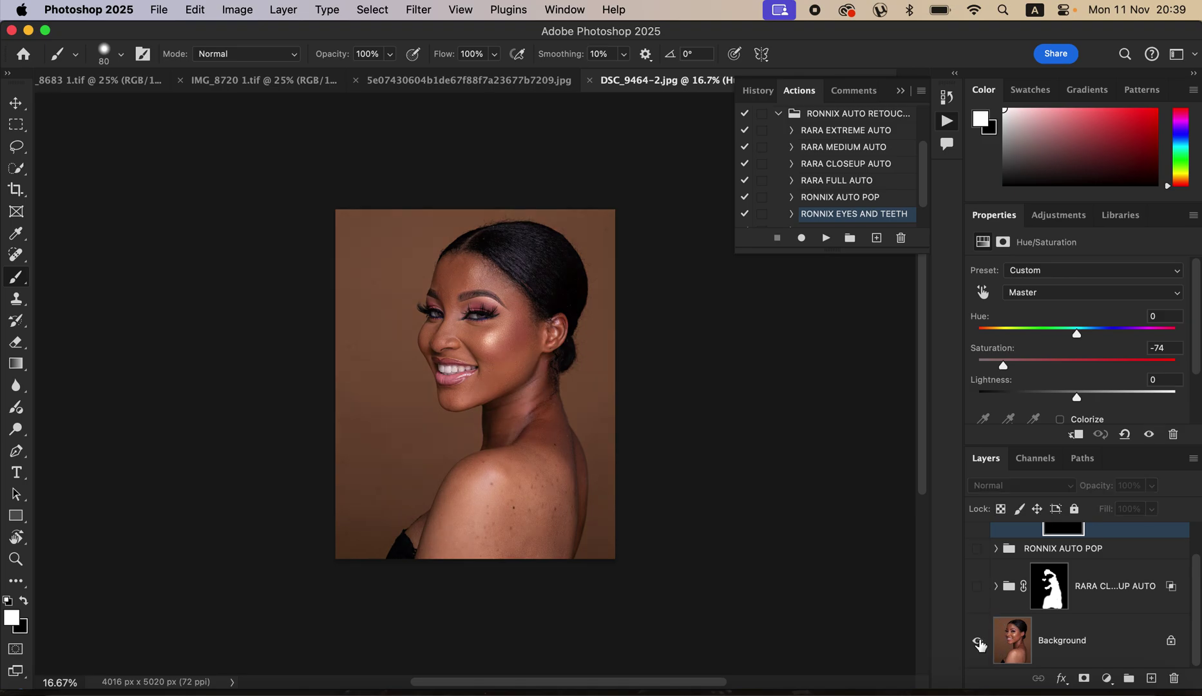
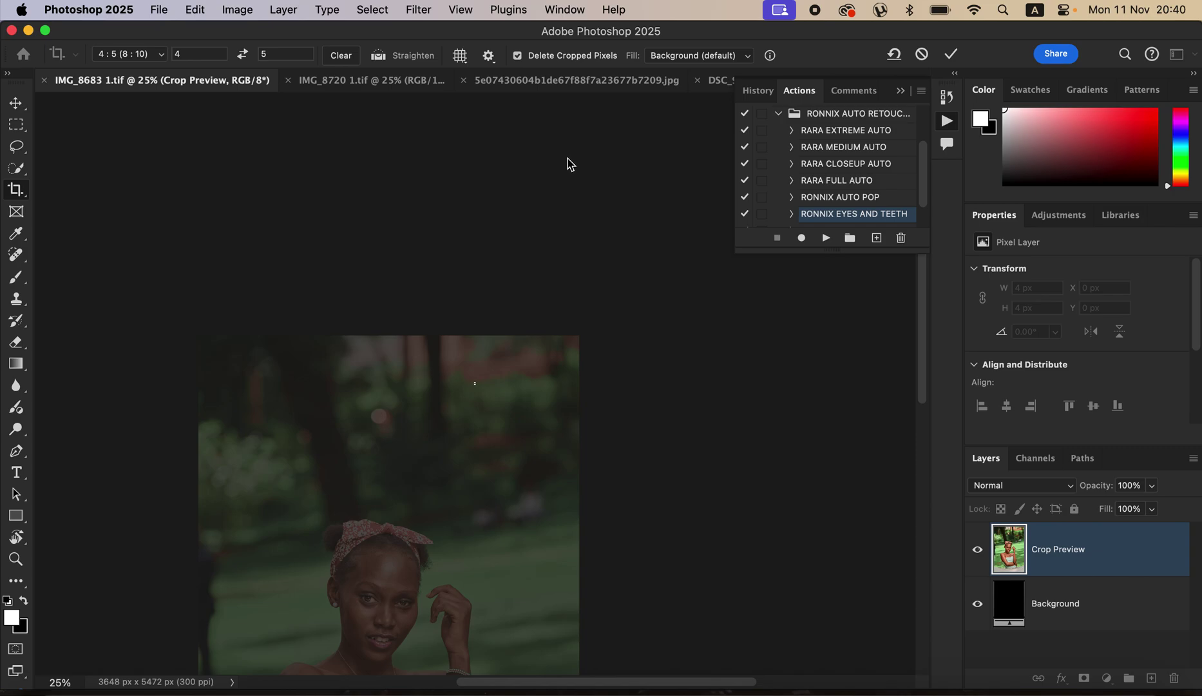
Step: Crop IMG_8683 1.tif at the 4:5 ratio tightly around the woman, down to her folded arm
mouse_move(652, 161)
left_mouse_down()
mouse_move(663, 142)
mouse_move(644, 169)
left_mouse_up()
left_click_drag(315, 586, 316, 579)
left_click_drag(476, 438, 465, 431)
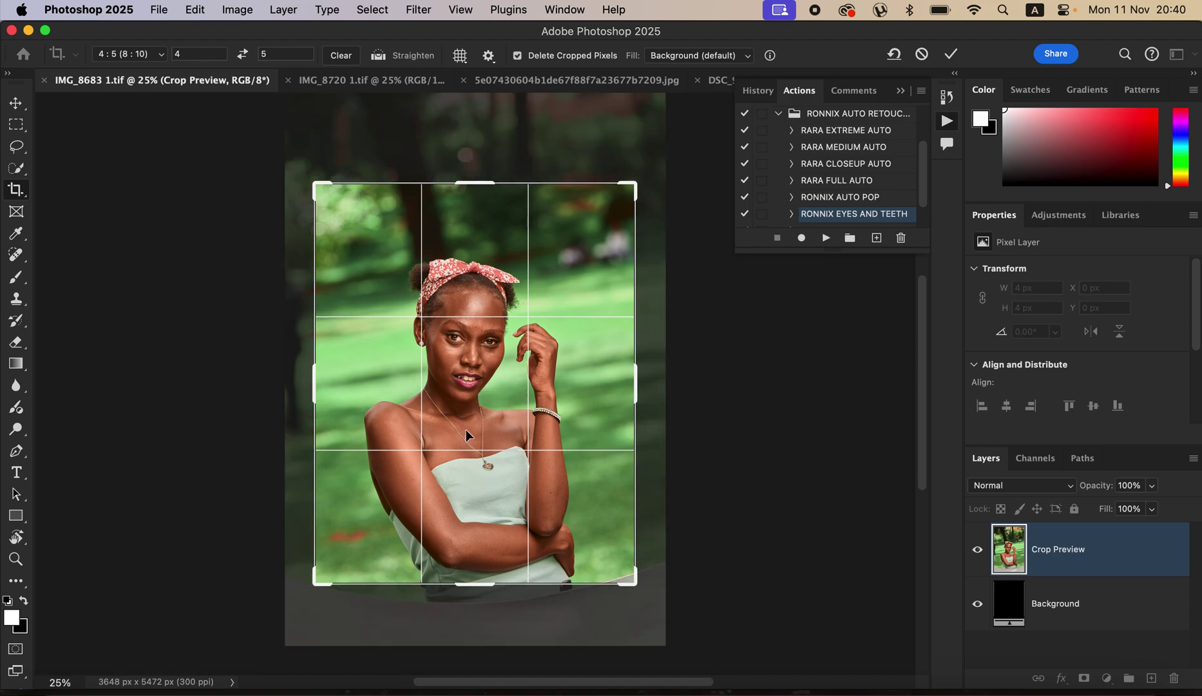
key("Return")
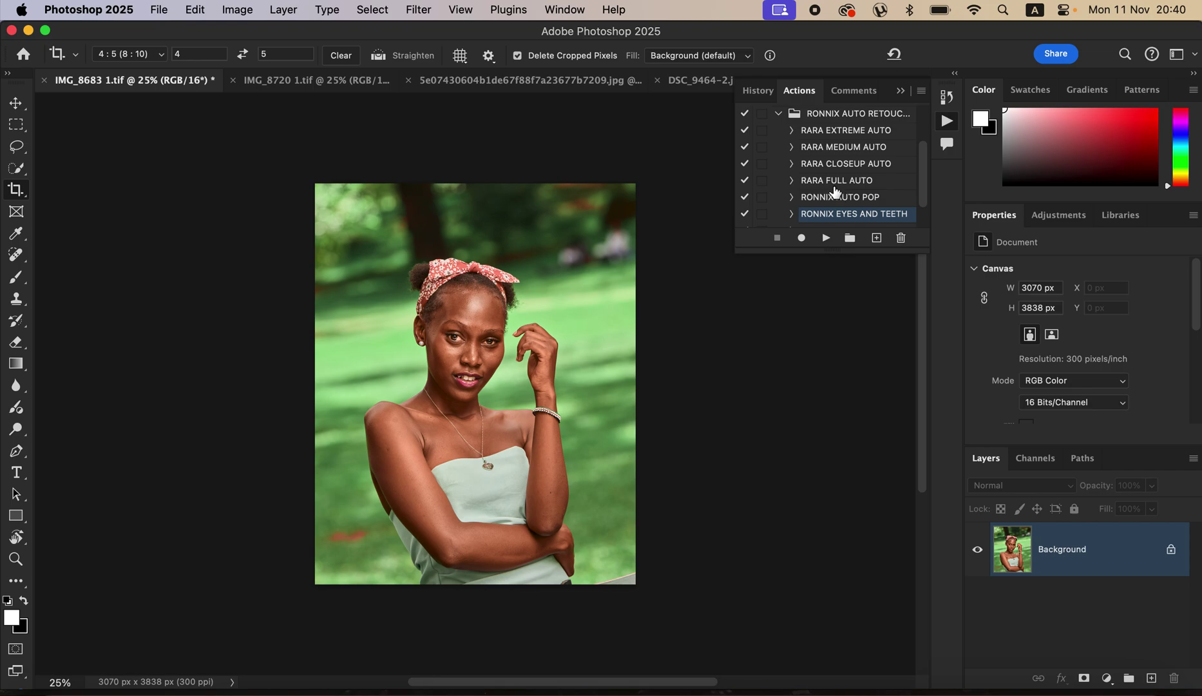
Step: Run the RARA MEDIUM AUTO action and paint white on its mask over the facial skin, finishing with a 175 px brush
left_click(840, 149)
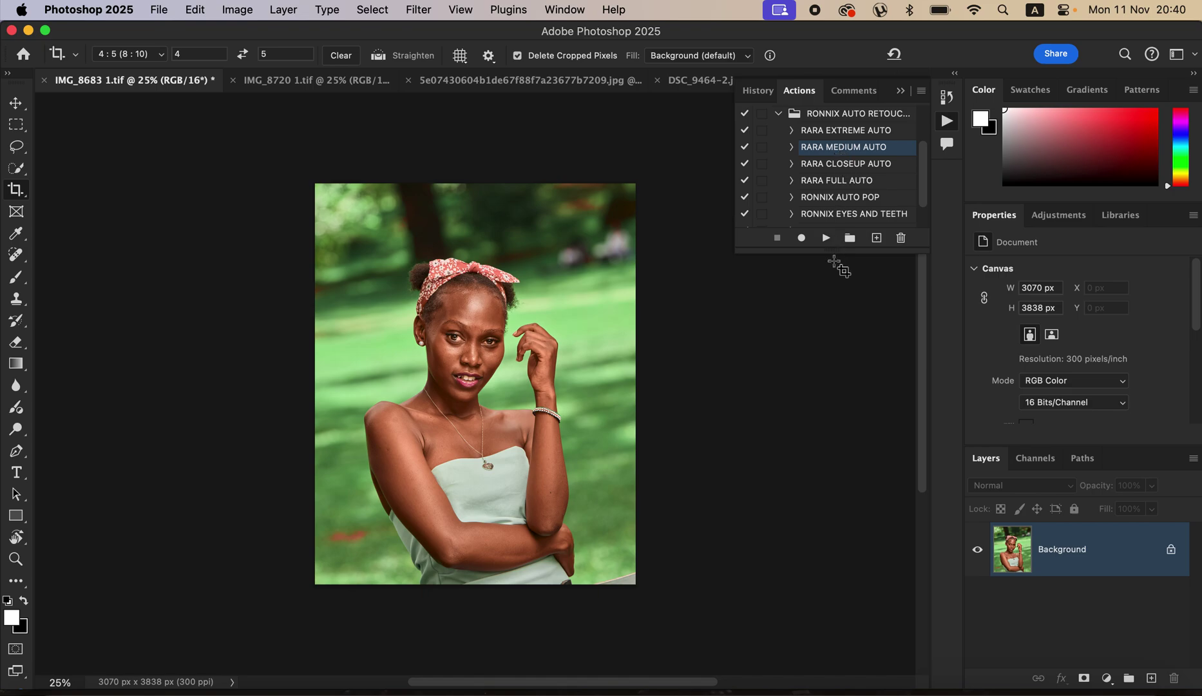
left_click(825, 238)
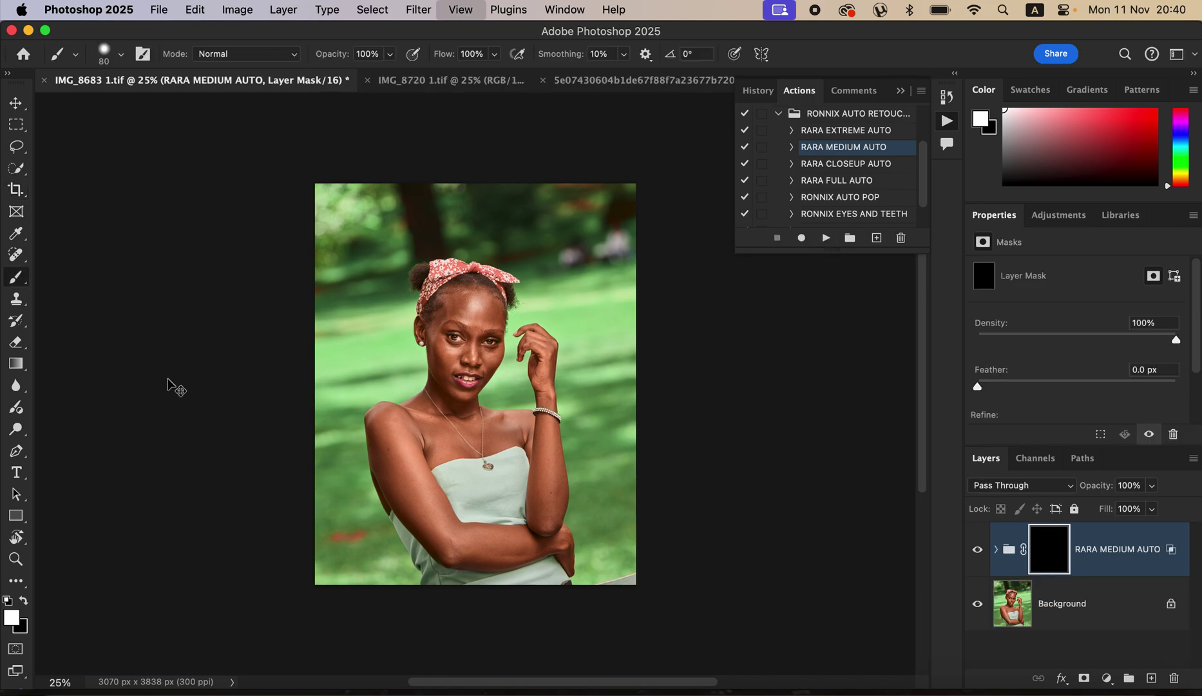
key("super+equal")
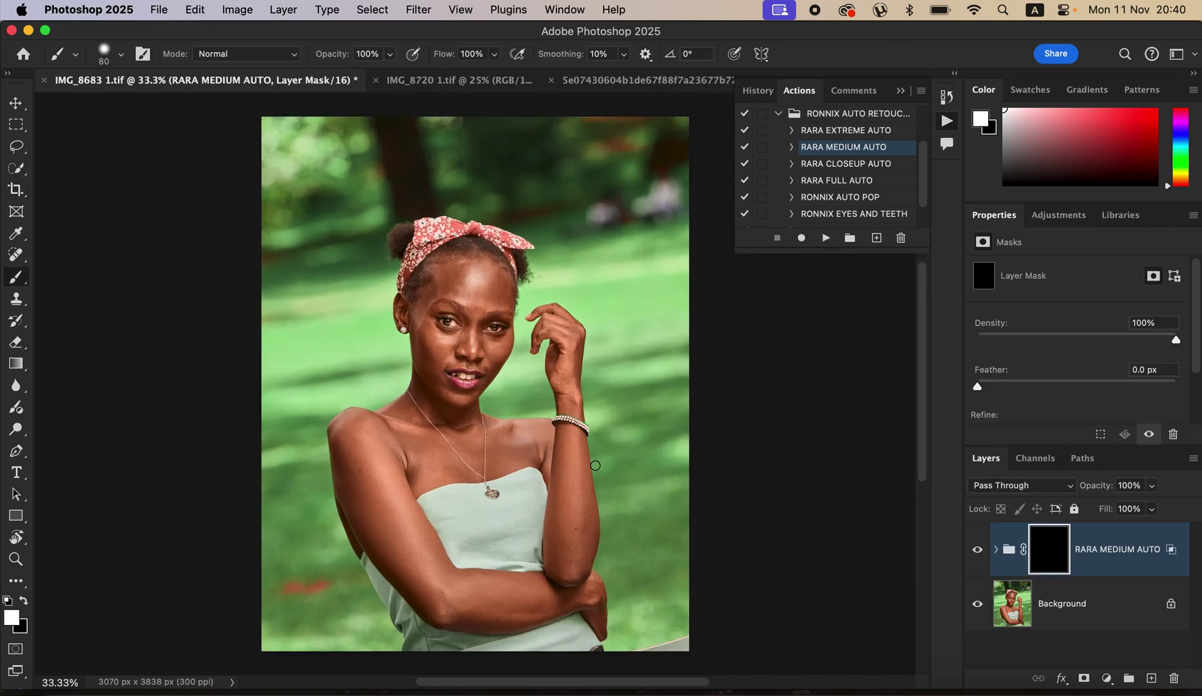
key("bracketright")
key("bracketright")
key("bracketright")
mouse_move(493, 273)
left_mouse_down()
mouse_move(459, 284)
mouse_move(483, 290)
mouse_move(481, 275)
mouse_move(482, 298)
mouse_move(491, 290)
left_mouse_up()
key("bracketleft")
key("bracketleft")
key("bracketleft")
mouse_move(463, 303)
left_mouse_down()
mouse_move(432, 287)
mouse_move(425, 297)
mouse_move(428, 335)
mouse_move(448, 341)
mouse_move(433, 348)
mouse_move(437, 376)
left_mouse_up()
mouse_move(488, 340)
left_mouse_down()
mouse_move(506, 348)
mouse_move(501, 359)
left_mouse_up()
left_click_drag(461, 401, 443, 371)
left_click_drag(447, 303, 443, 279)
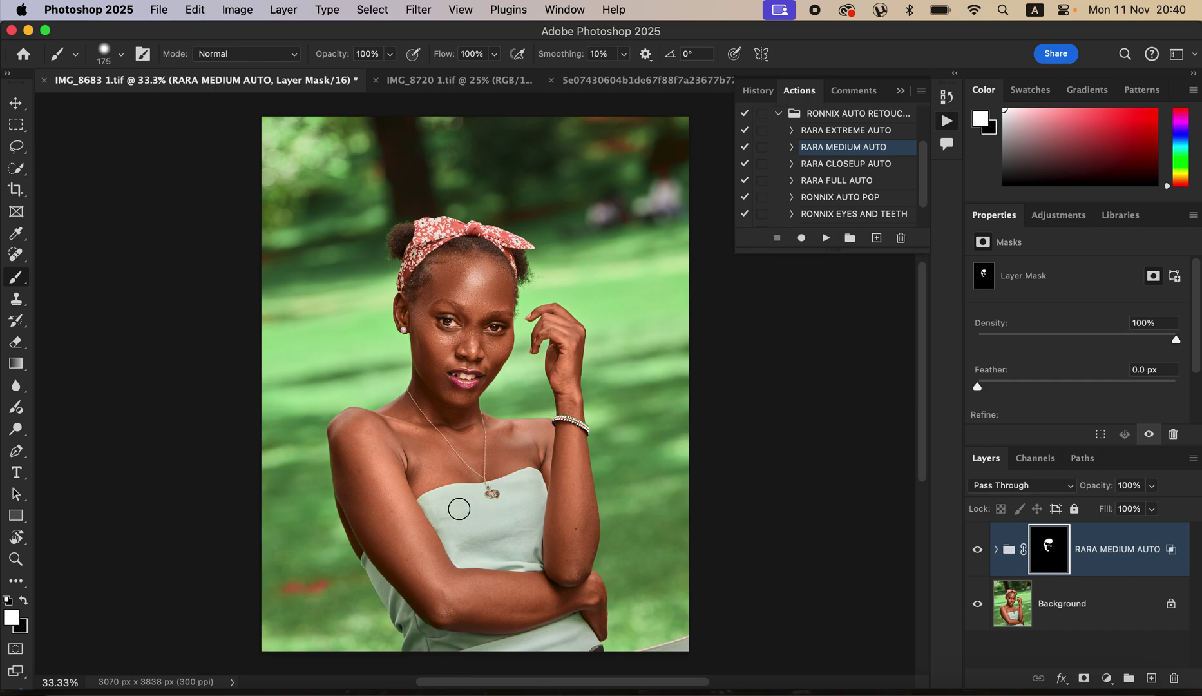
Step: Paint white on the RARA MEDIUM AUTO mask over the arms, shoulders and chest, enlarging the brush for the arms and using 175 px elsewhere
key("bracketright")
key("bracketright")
key("bracketright")
key("bracketright")
key("bracketright")
mouse_move(420, 554)
left_mouse_down()
mouse_move(432, 583)
mouse_move(475, 599)
mouse_move(538, 592)
mouse_move(558, 506)
mouse_move(568, 549)
mouse_move(577, 516)
left_mouse_up()
key("bracketleft")
key("bracketleft")
key("bracketleft")
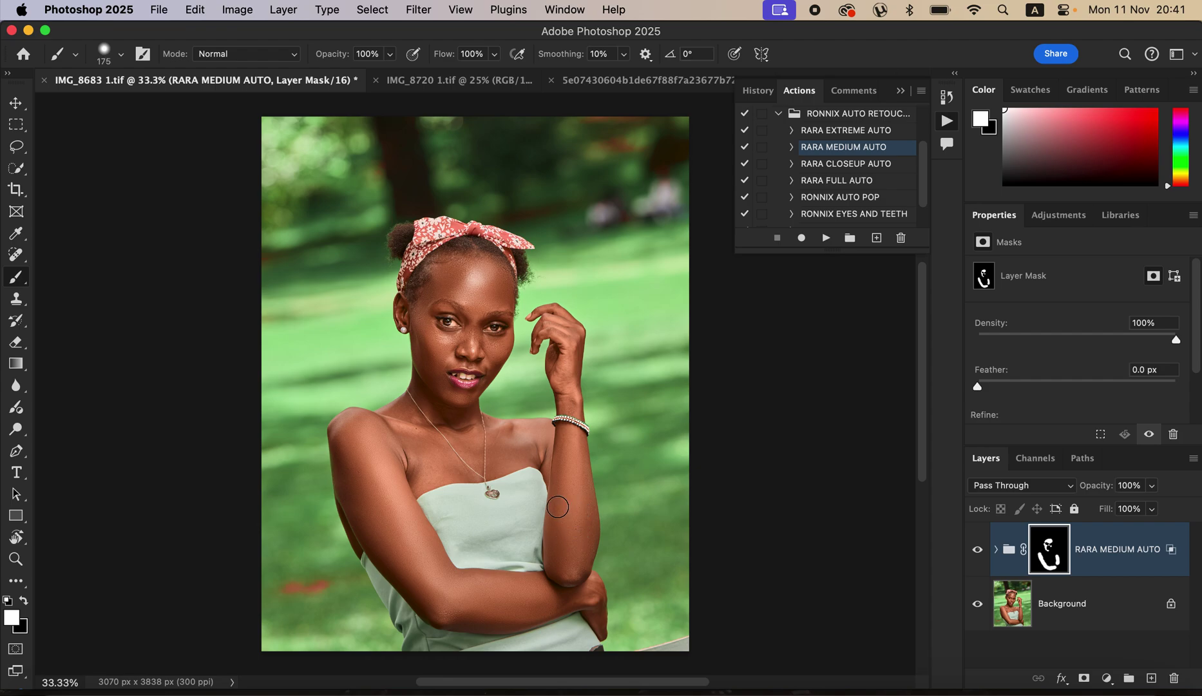
mouse_move(475, 446)
left_mouse_down()
mouse_move(450, 413)
mouse_move(453, 444)
mouse_move(424, 442)
mouse_move(454, 466)
mouse_move(424, 472)
mouse_move(393, 432)
mouse_move(421, 474)
mouse_move(398, 433)
mouse_move(407, 412)
mouse_move(422, 428)
mouse_move(373, 422)
mouse_move(352, 458)
mouse_move(434, 590)
mouse_move(455, 605)
mouse_move(473, 567)
left_mouse_up()
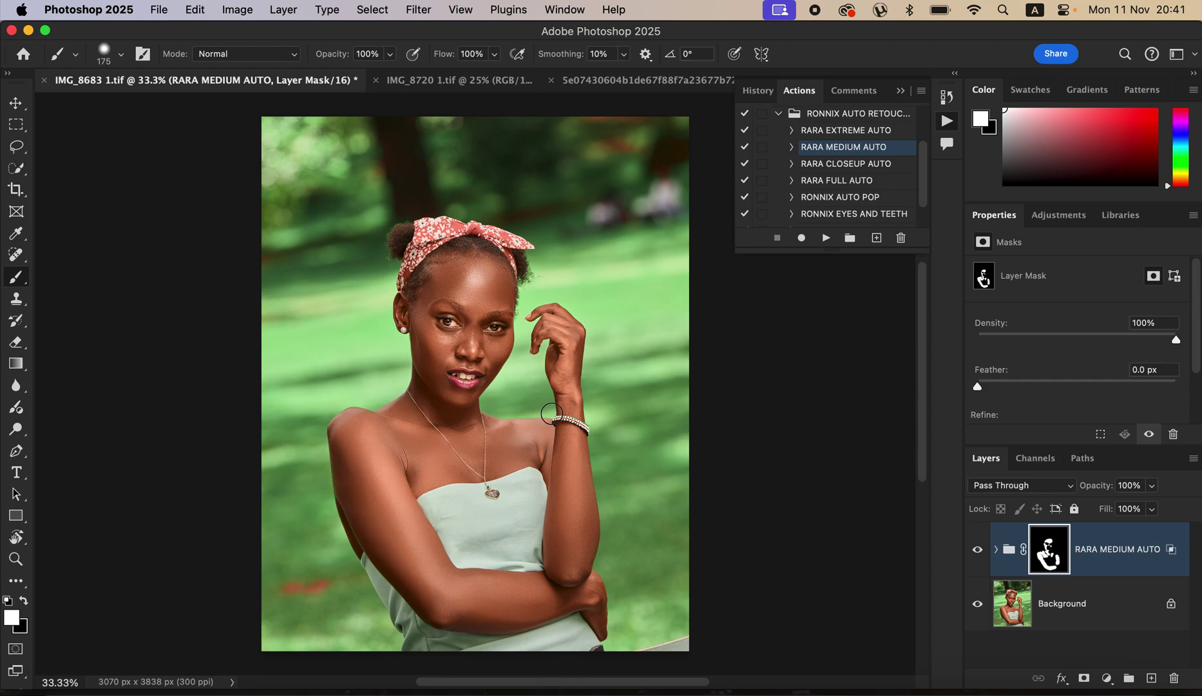
Step: Compare the retouched skin with the original by toggling the RARA MEDIUM AUTO group's visibility at overall and close-up views
left_click(978, 550)
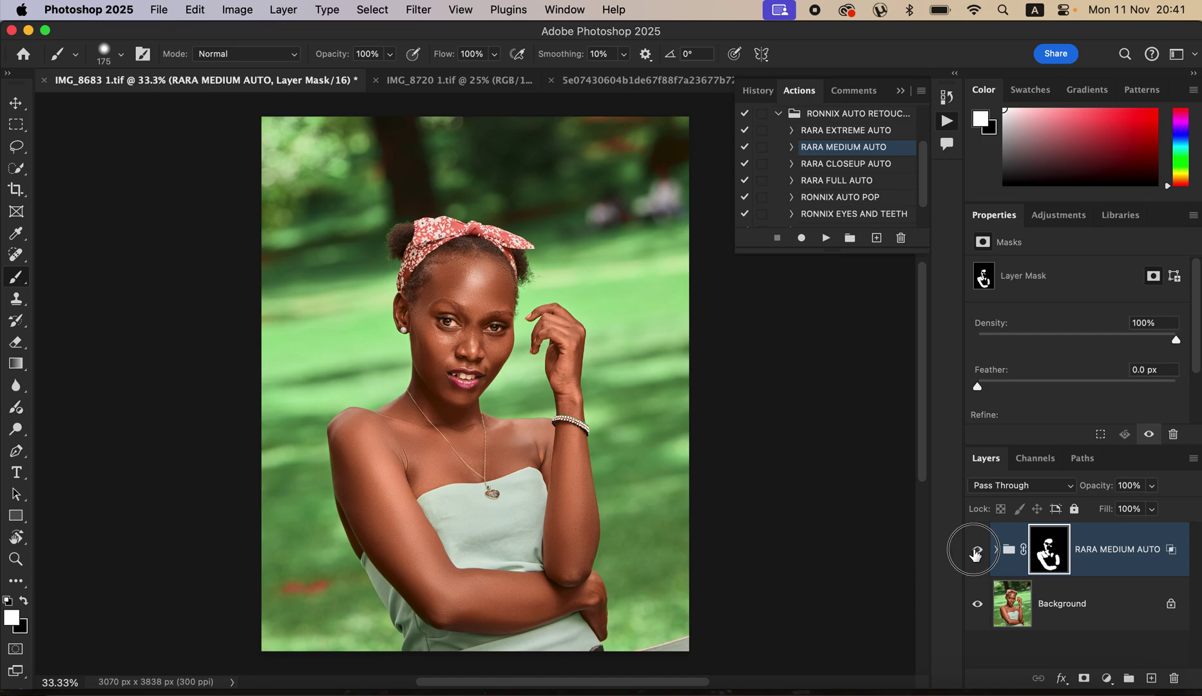
left_click(977, 550)
left_click(977, 551)
left_click(978, 551)
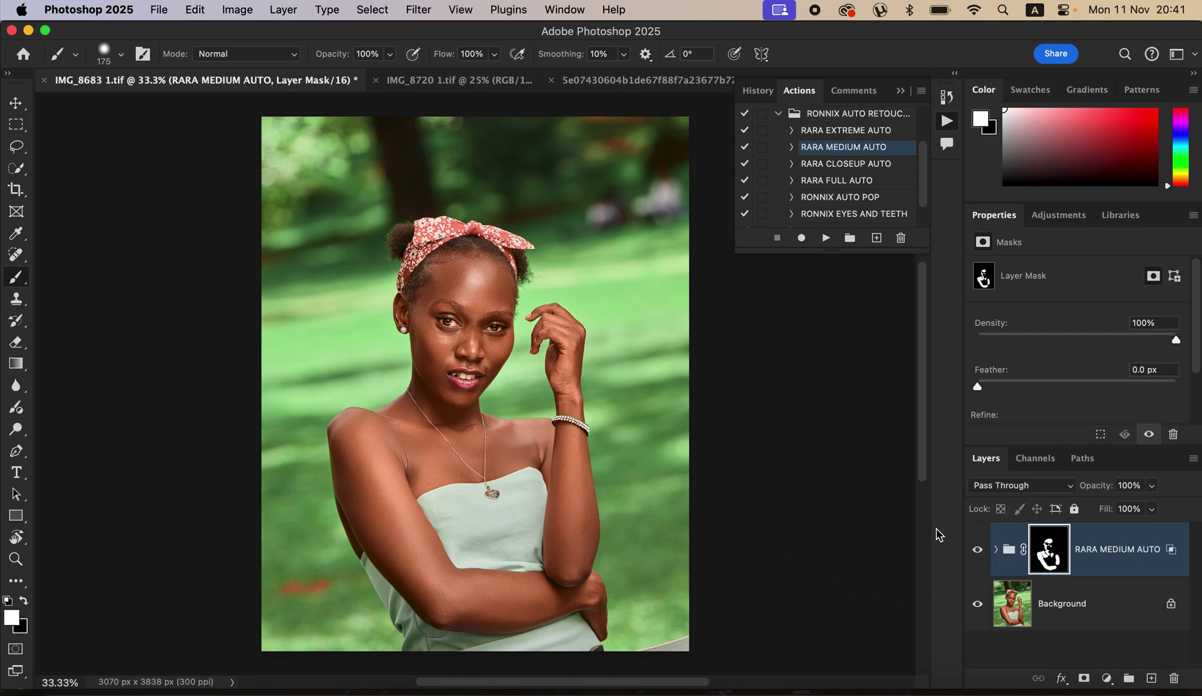
key("super+equal")
key("super+equal")
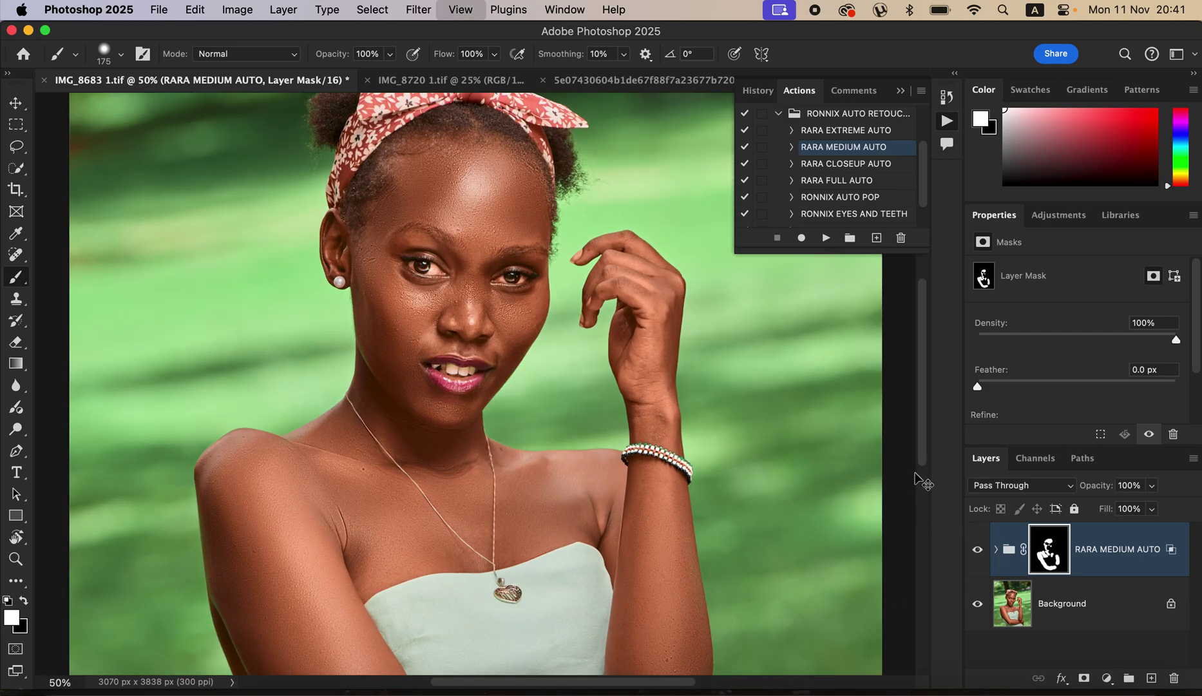
left_click(978, 551)
left_click(978, 551)
left_click(978, 551)
left_click(978, 550)
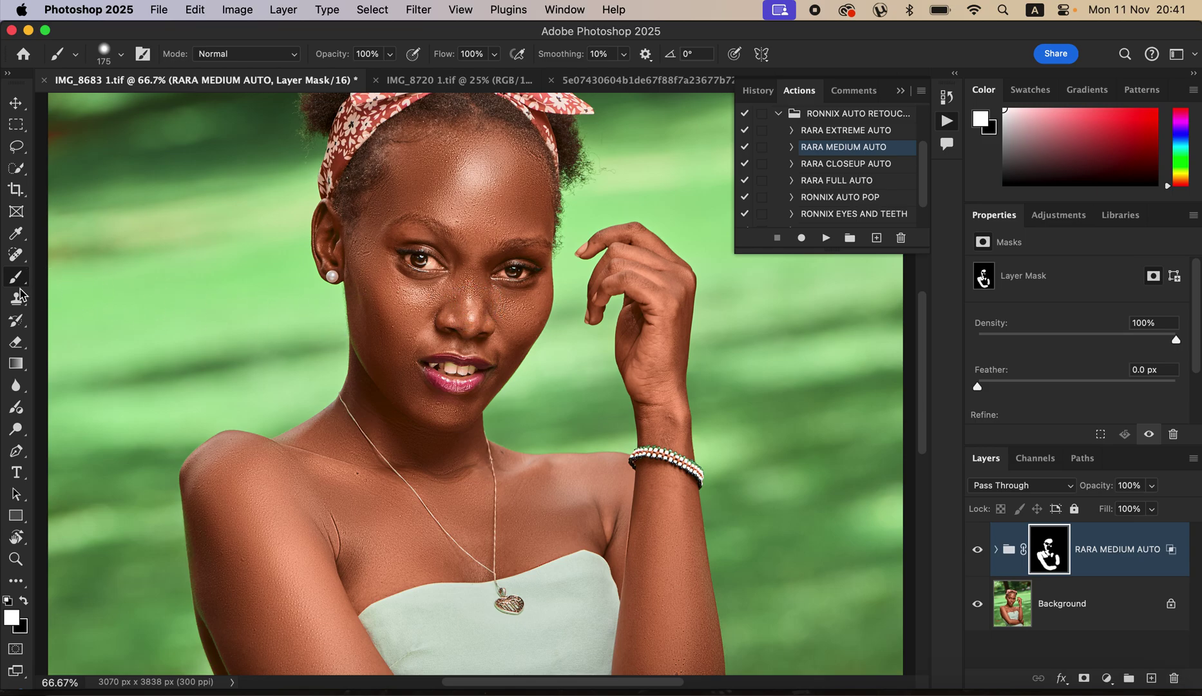
Step: Paint black at 60% flow on the RARA MEDIUM AUTO mask over the cheek beneath her right eye
left_click(24, 600)
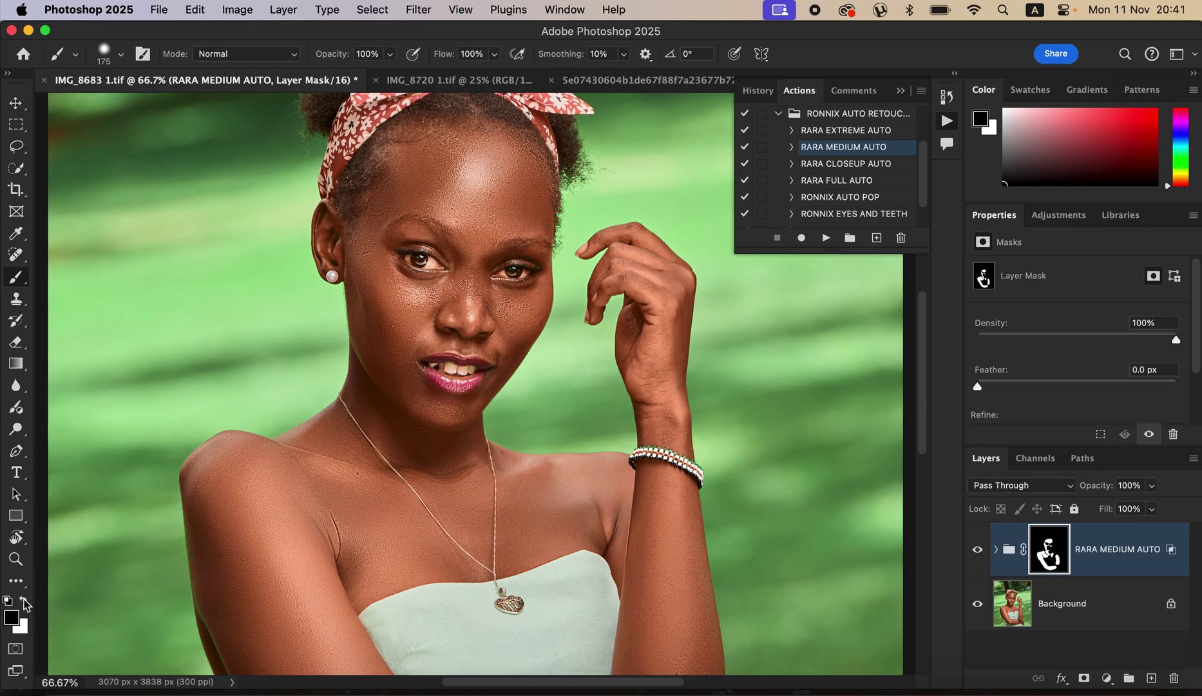
left_click_drag(495, 54, 467, 77)
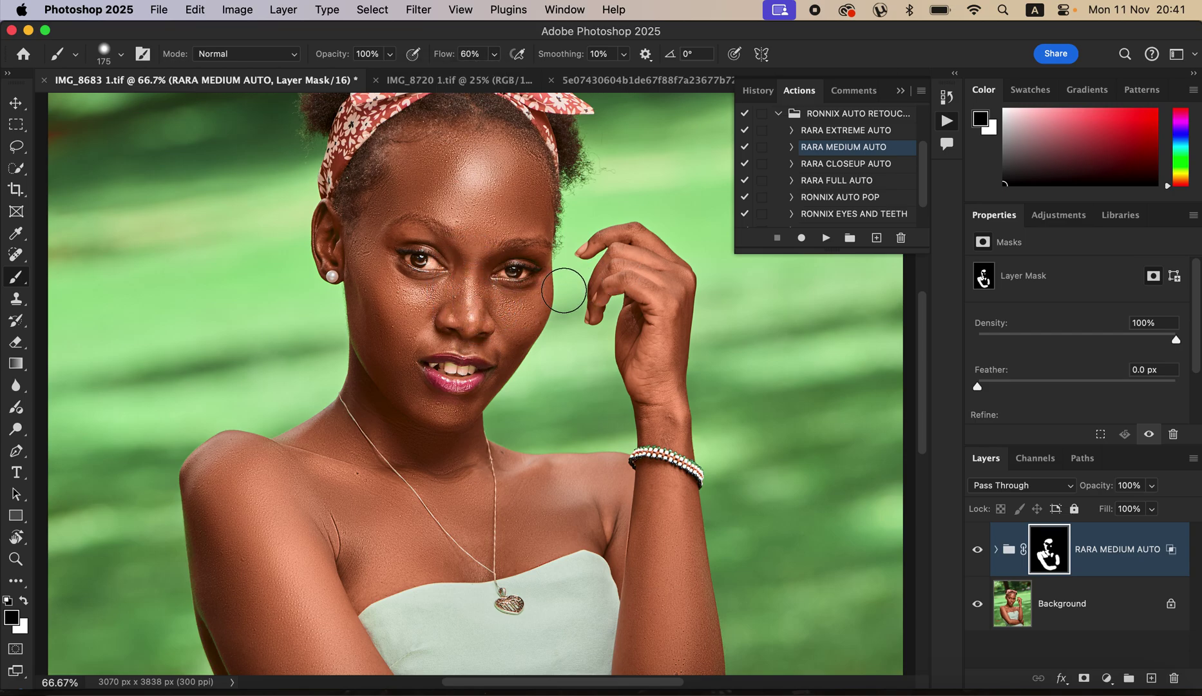
left_click_drag(400, 291, 404, 289)
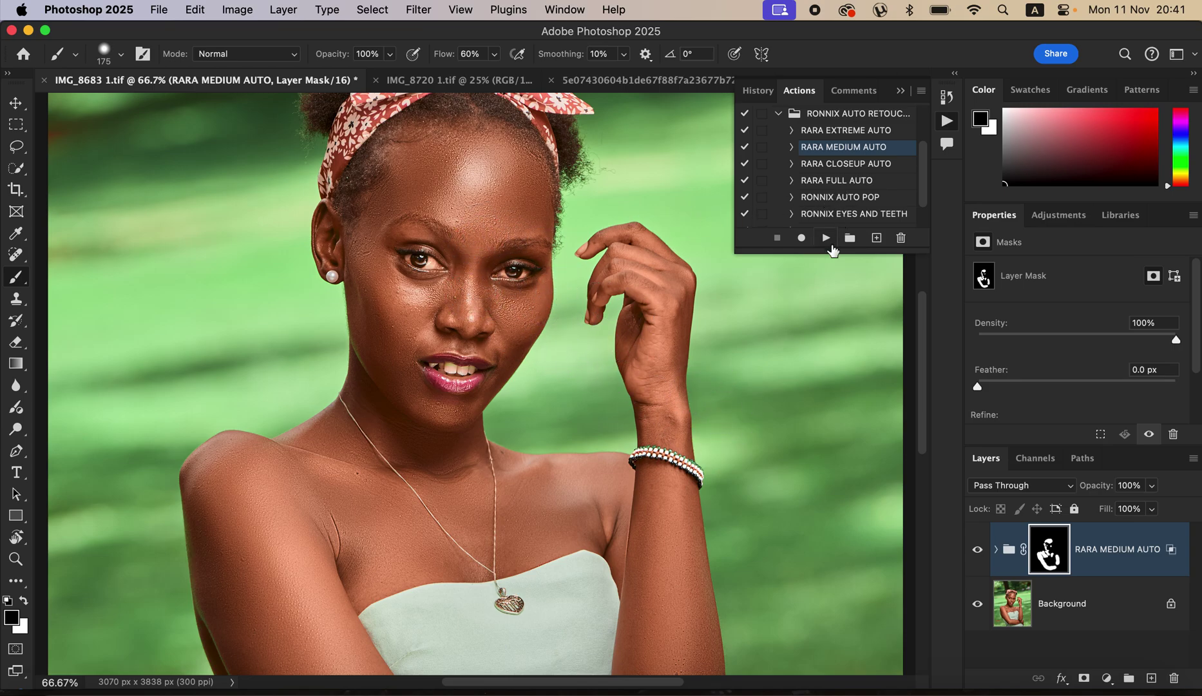
Step: Run the RONNIX EYES AND TEETH action and paint white on its mask over both eyes and the teeth, starting with a 40 px brush
left_click(837, 215)
left_click(826, 239)
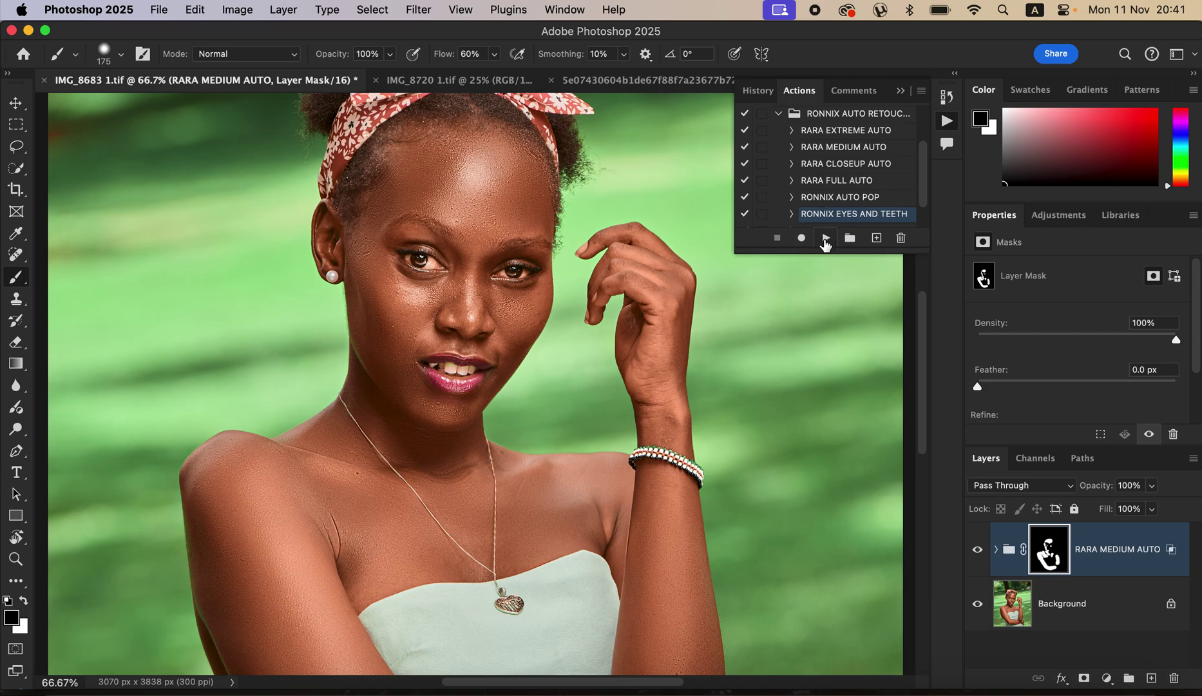
key("bracketleft")
key("bracketleft")
key("bracketleft")
key("bracketleft")
key("bracketleft")
key("bracketleft")
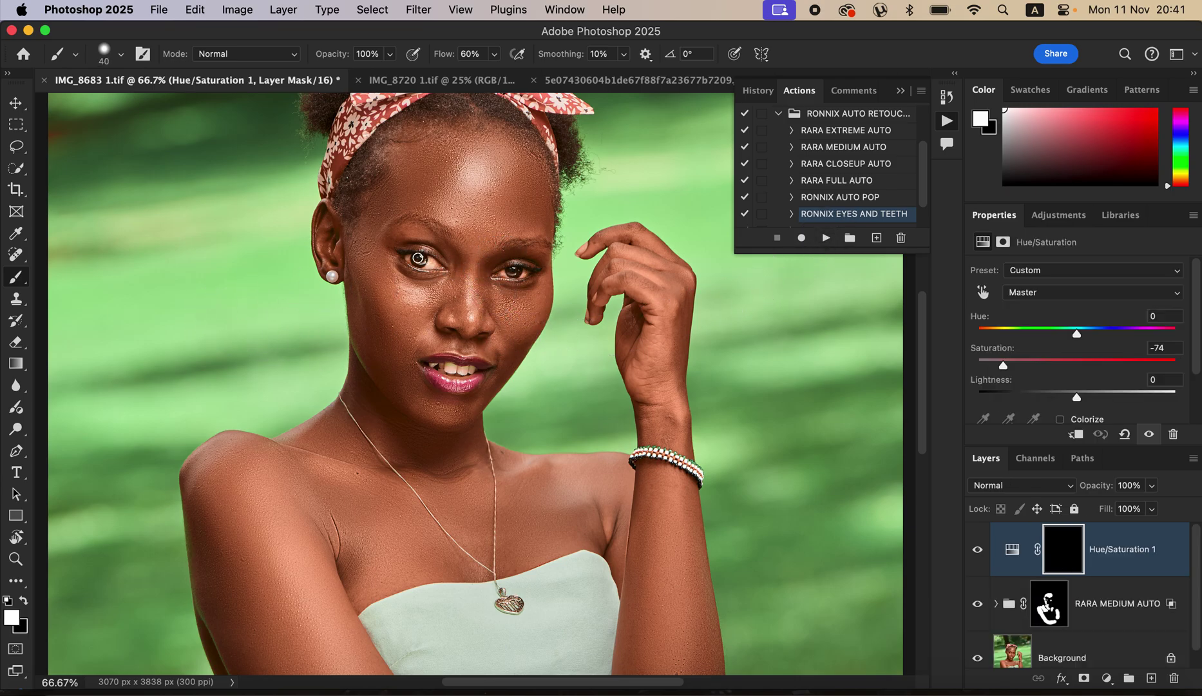
left_click_drag(411, 259, 429, 259)
left_click_drag(508, 270, 526, 275)
mouse_move(437, 366)
left_mouse_down()
mouse_move(470, 370)
mouse_move(453, 369)
left_mouse_up()
key("super+minus")
key("super+minus")
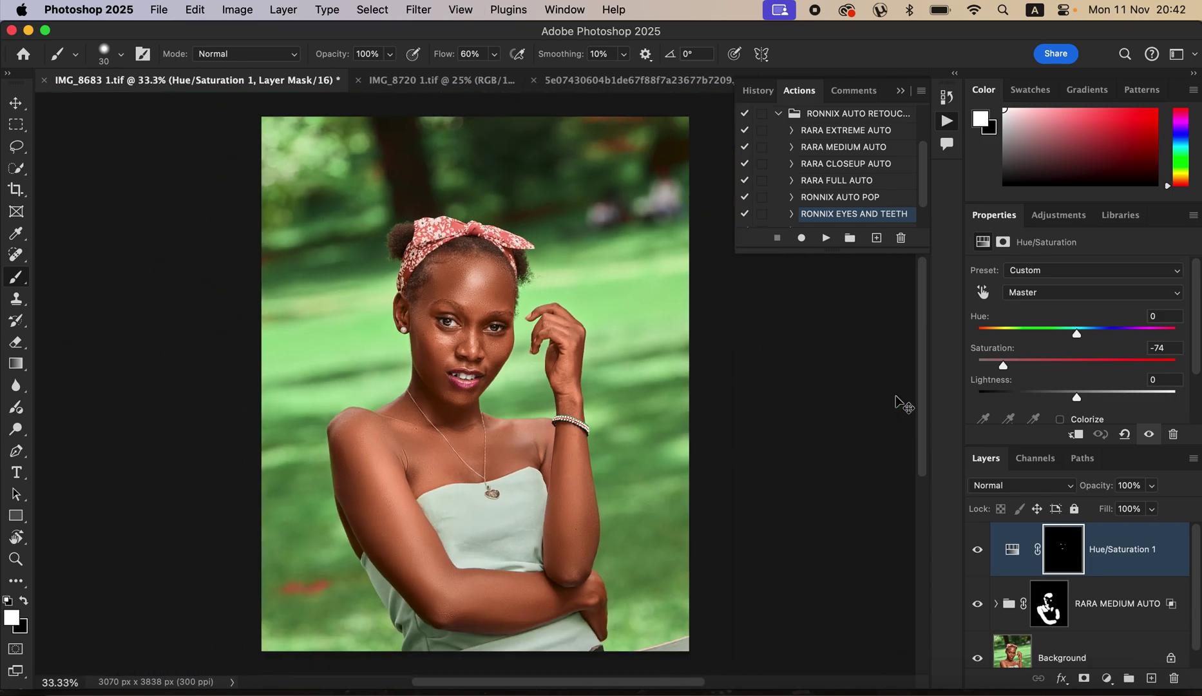
left_click(1146, 488)
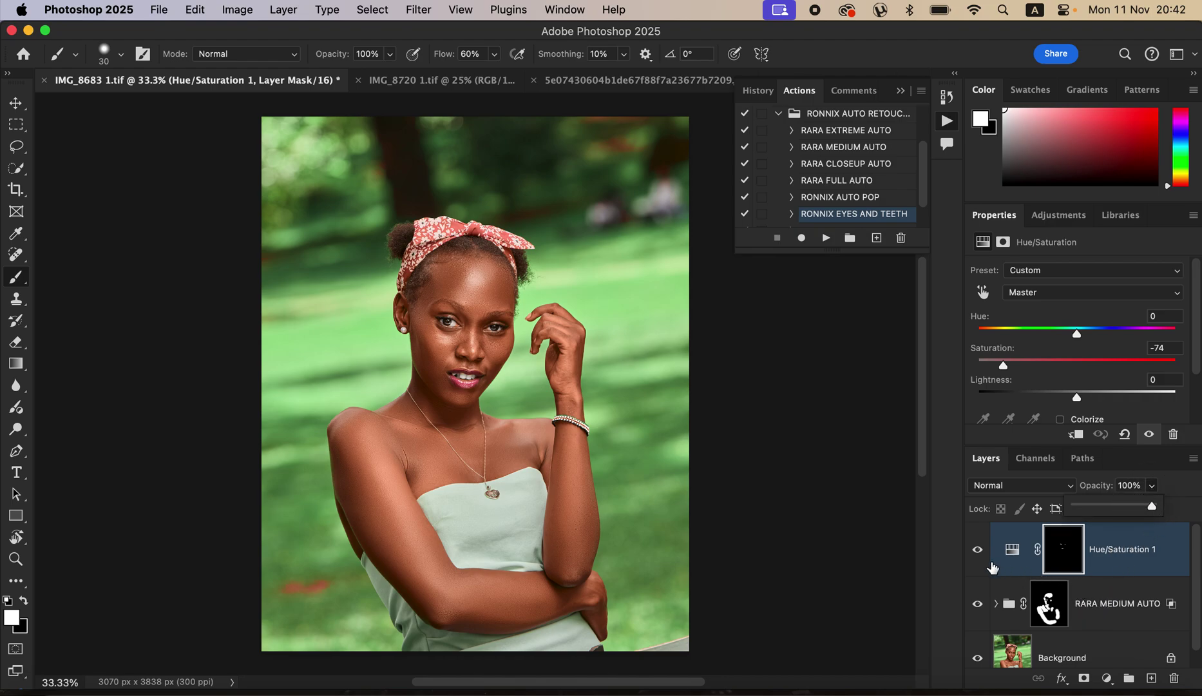
Step: Switch to IMG_8720 1.tif and run the RARA MEDIUM AUTO action on it
left_click(899, 97)
left_click(445, 81)
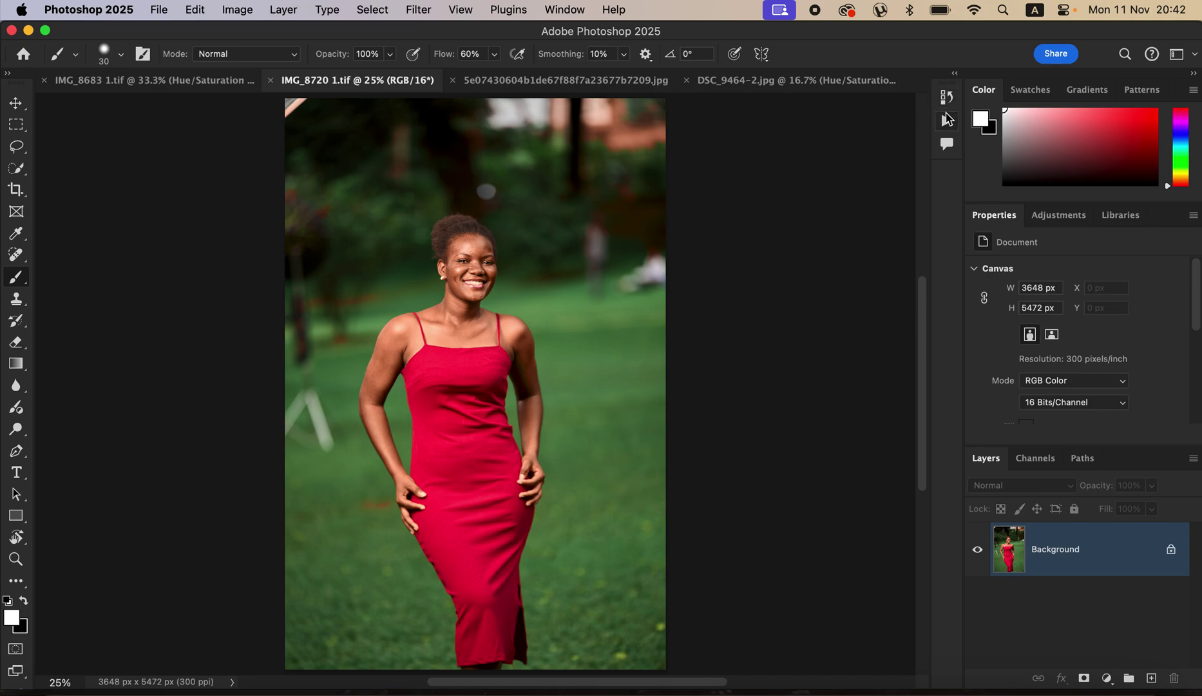
left_click(947, 120)
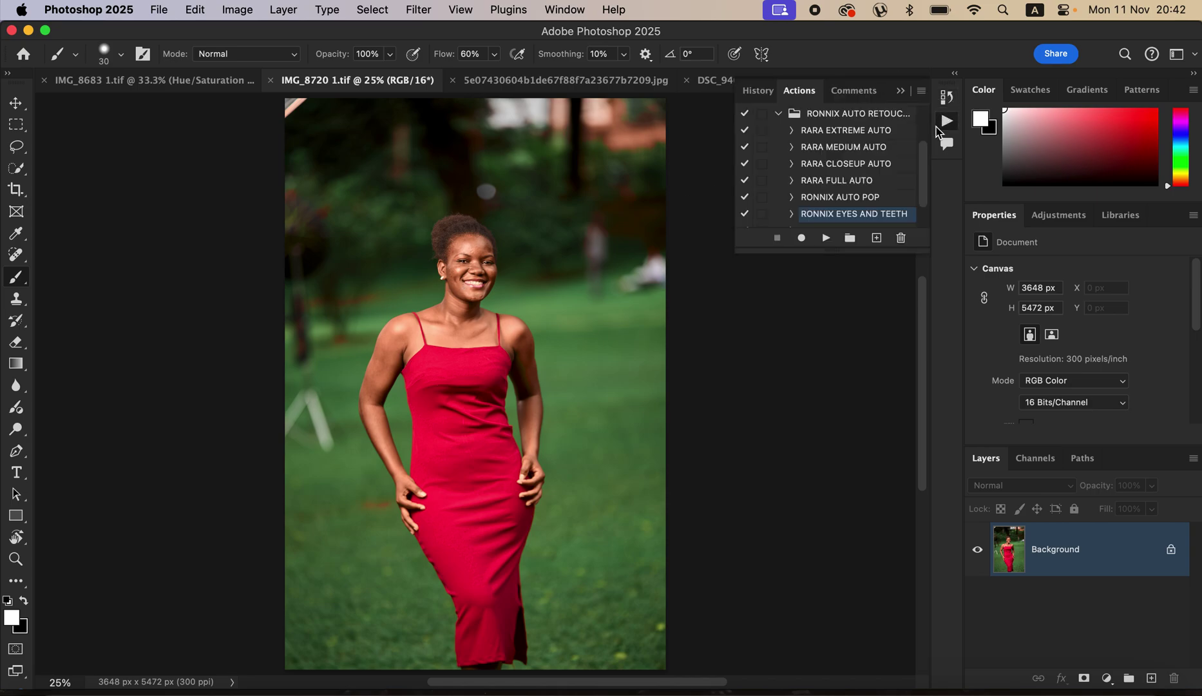
left_click(843, 148)
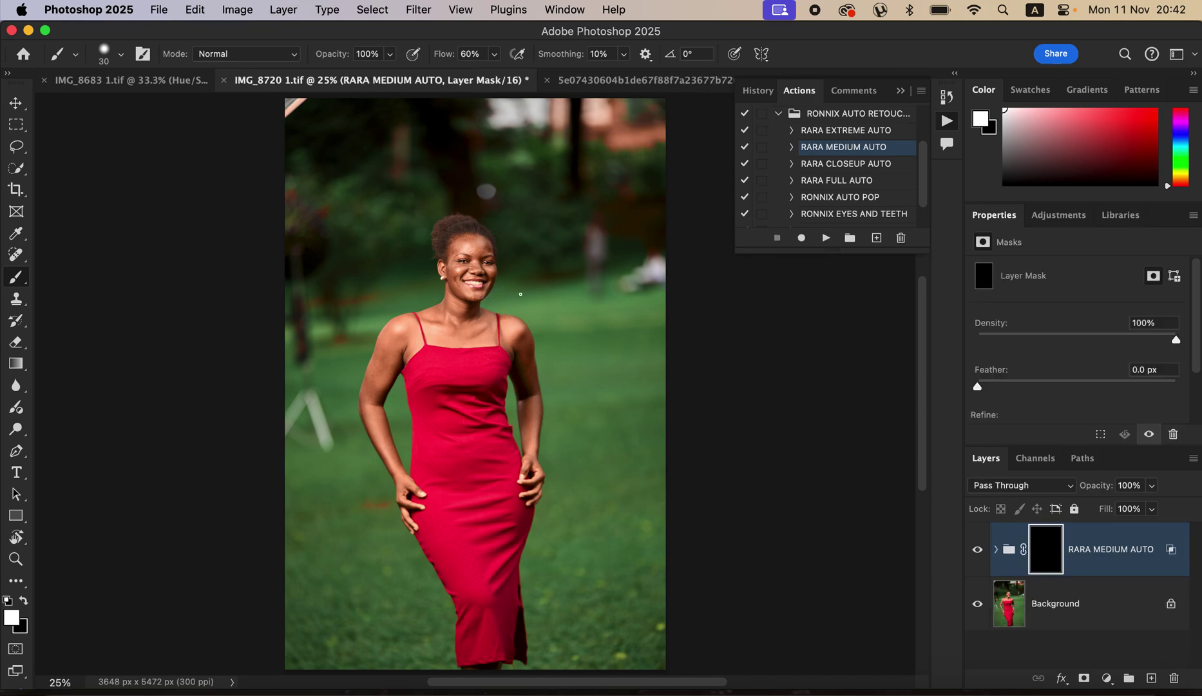
Step: Paint white on the RARA MEDIUM AUTO mask over the chest and her right arm with a 150 px brush
key("super+equal")
key("super+equal")
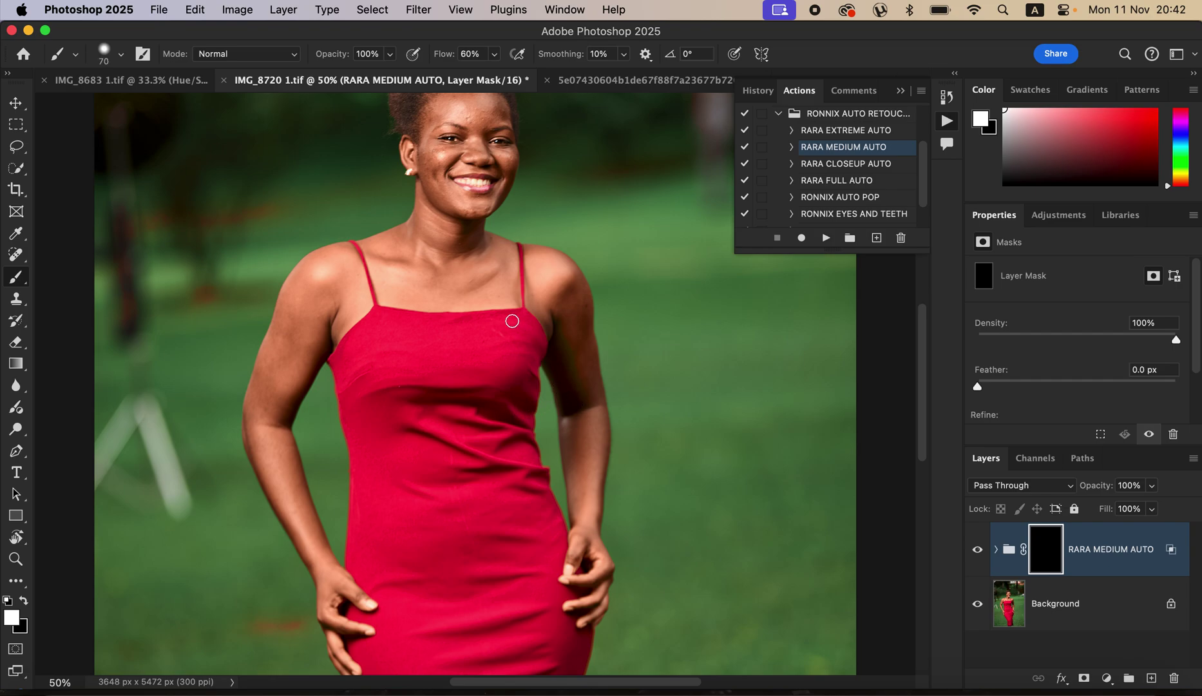
key("bracketright")
key("bracketright")
key("bracketright")
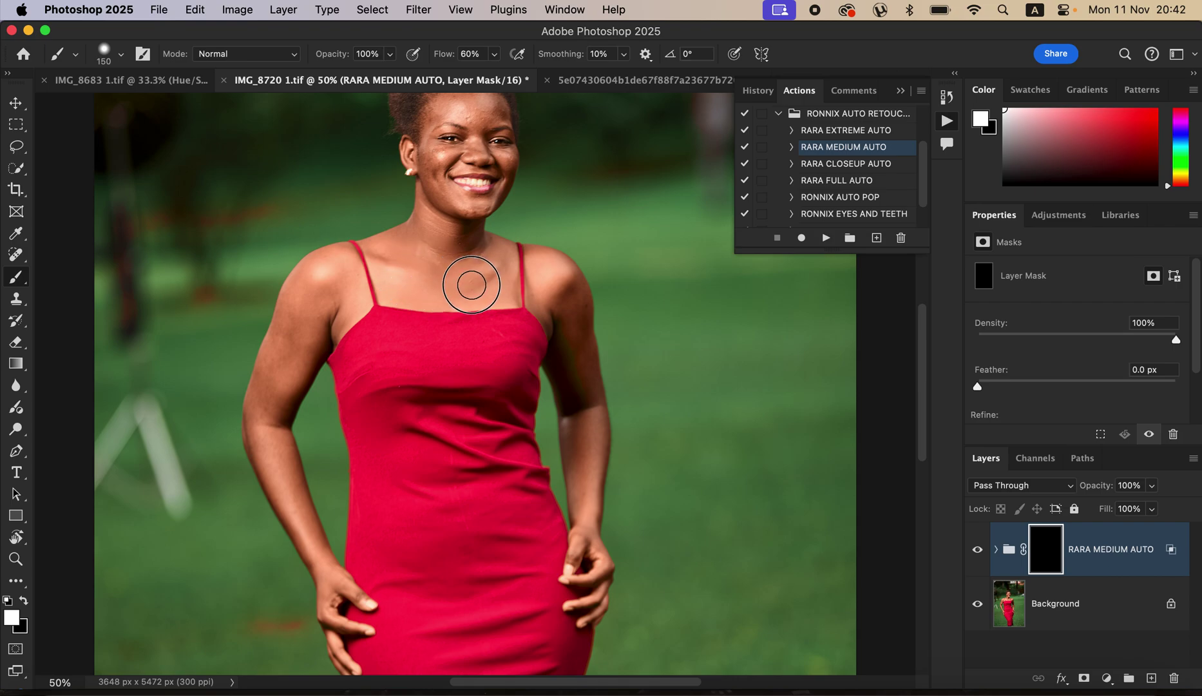
left_click(456, 247)
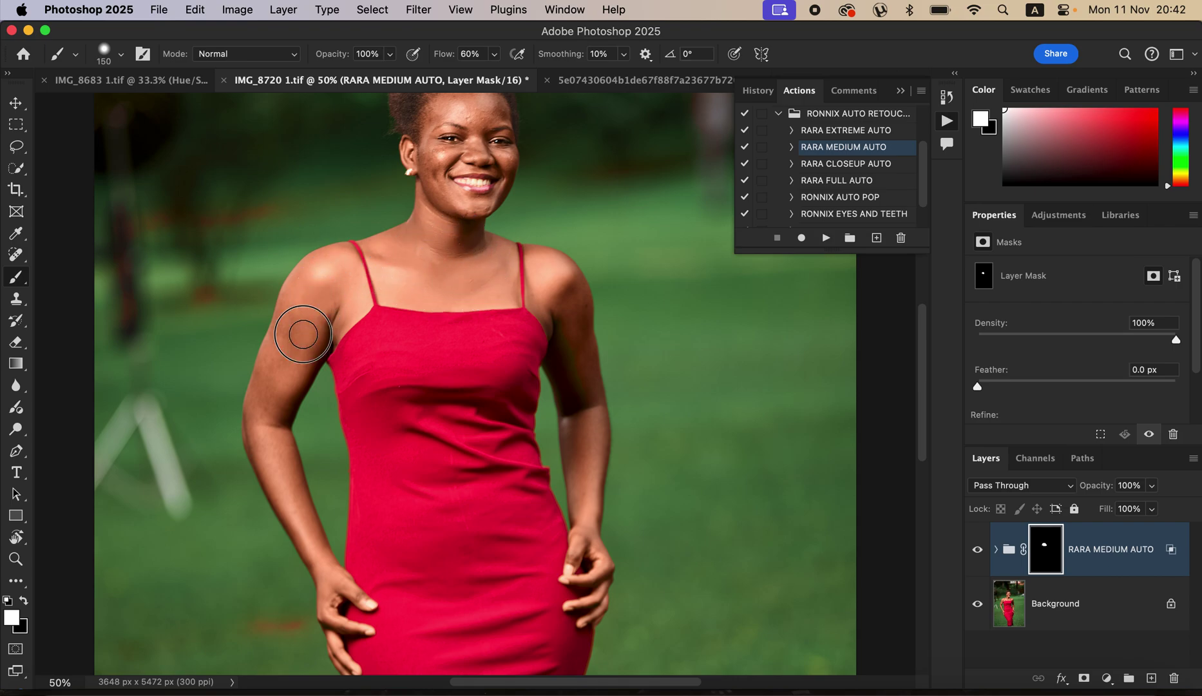
mouse_move(281, 367)
left_mouse_down()
mouse_move(261, 422)
mouse_move(271, 370)
mouse_move(279, 463)
mouse_move(322, 564)
left_mouse_up()
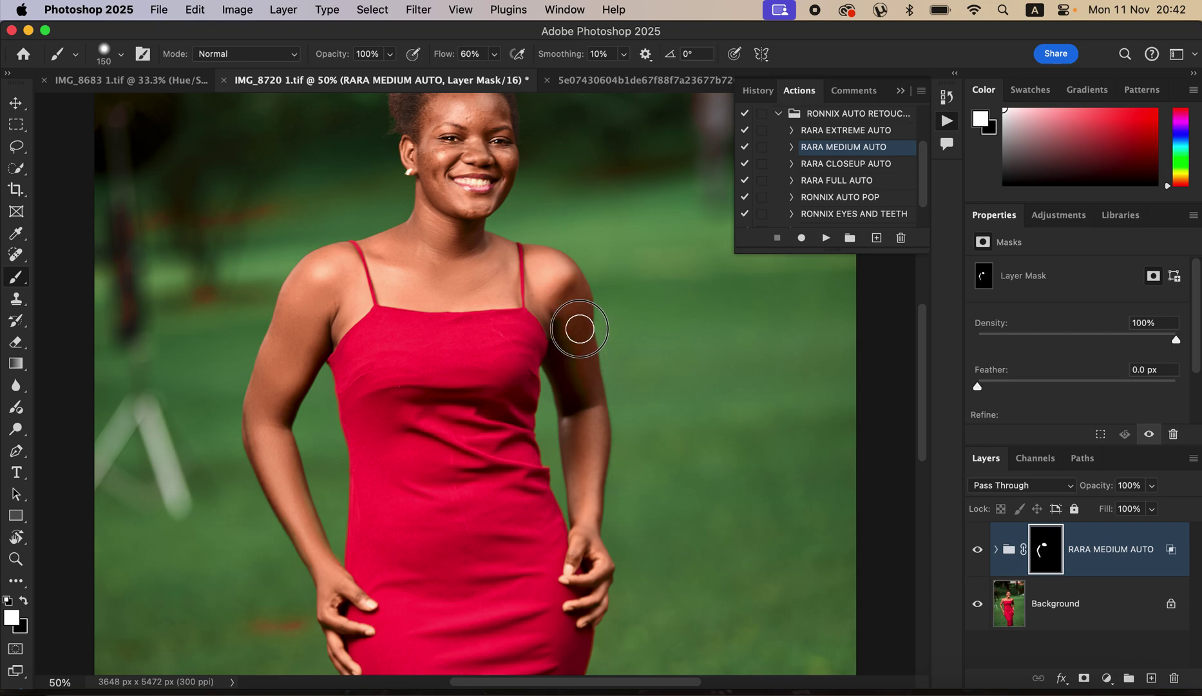
Step: Undo the first stroke on her left arm and paint white over that arm and the face, reducing the brush to 60 px
mouse_move(570, 299)
left_mouse_down()
mouse_move(594, 402)
mouse_move(589, 520)
mouse_move(604, 456)
mouse_move(587, 428)
mouse_move(589, 484)
mouse_move(568, 293)
mouse_move(574, 373)
left_mouse_up()
key("super+z")
key("bracketleft")
key("bracketleft")
key("bracketleft")
mouse_move(511, 239)
left_mouse_down()
mouse_move(496, 213)
mouse_move(483, 225)
mouse_move(477, 208)
mouse_move(478, 226)
mouse_move(455, 204)
mouse_move(437, 214)
mouse_move(488, 210)
mouse_move(443, 218)
mouse_move(428, 236)
mouse_move(428, 269)
mouse_move(438, 274)
mouse_move(436, 253)
mouse_move(486, 220)
mouse_move(509, 266)
mouse_move(469, 328)
left_mouse_up()
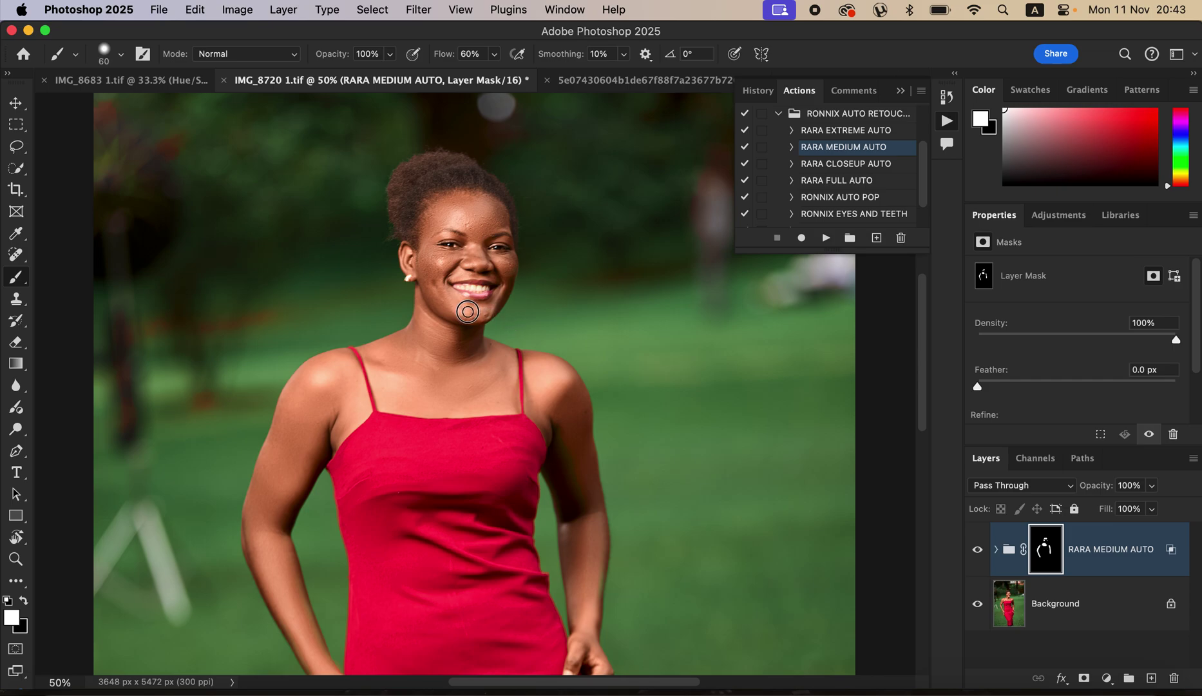
key("bracketleft")
key("bracketleft")
Step: Compare the woman in red before and after by toggling the RARA MEDIUM AUTO group's visibility
left_click(978, 549)
left_click(978, 549)
key("super+minus")
key("super+minus")
key("super+equal")
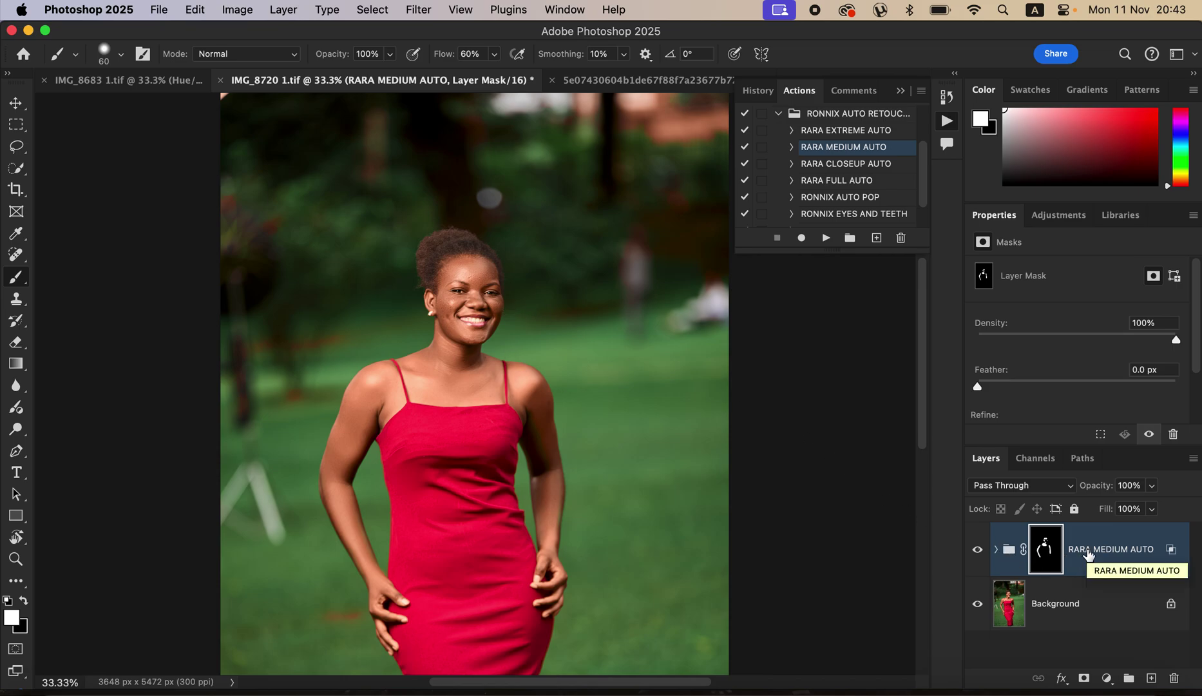
Step: Duplicate the RARA MEDIUM AUTO group and set the copy's opacity to 46%
key("super+j")
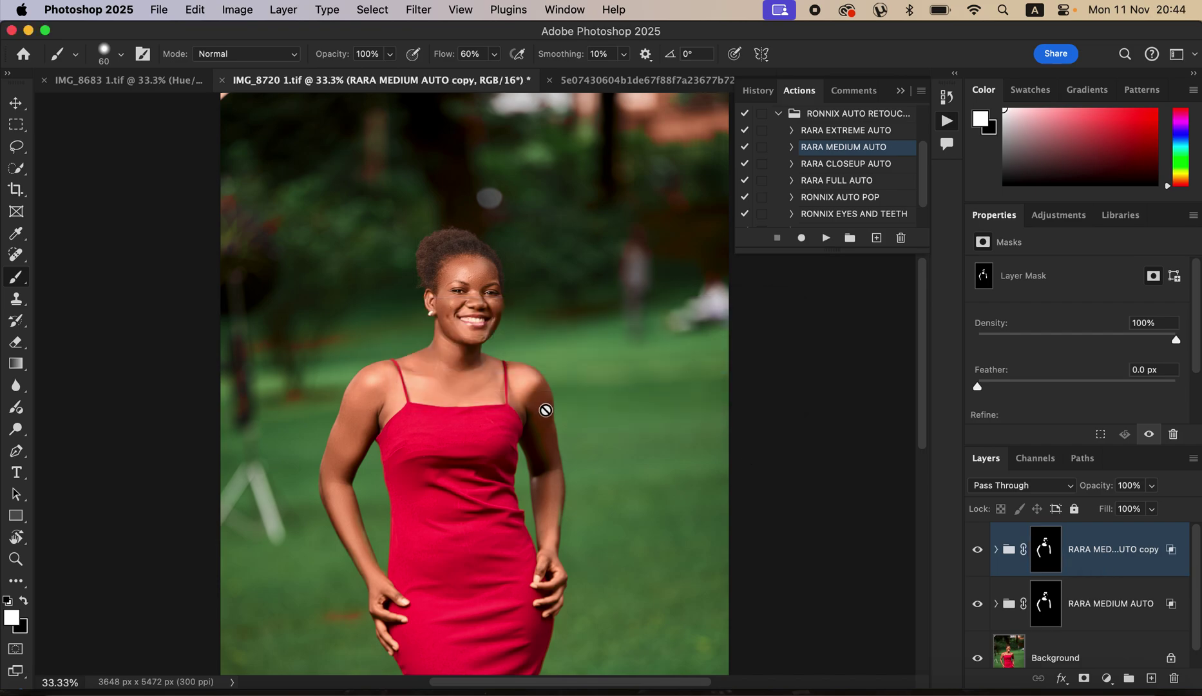
left_click(1152, 486)
left_click_drag(1132, 508, 1110, 506)
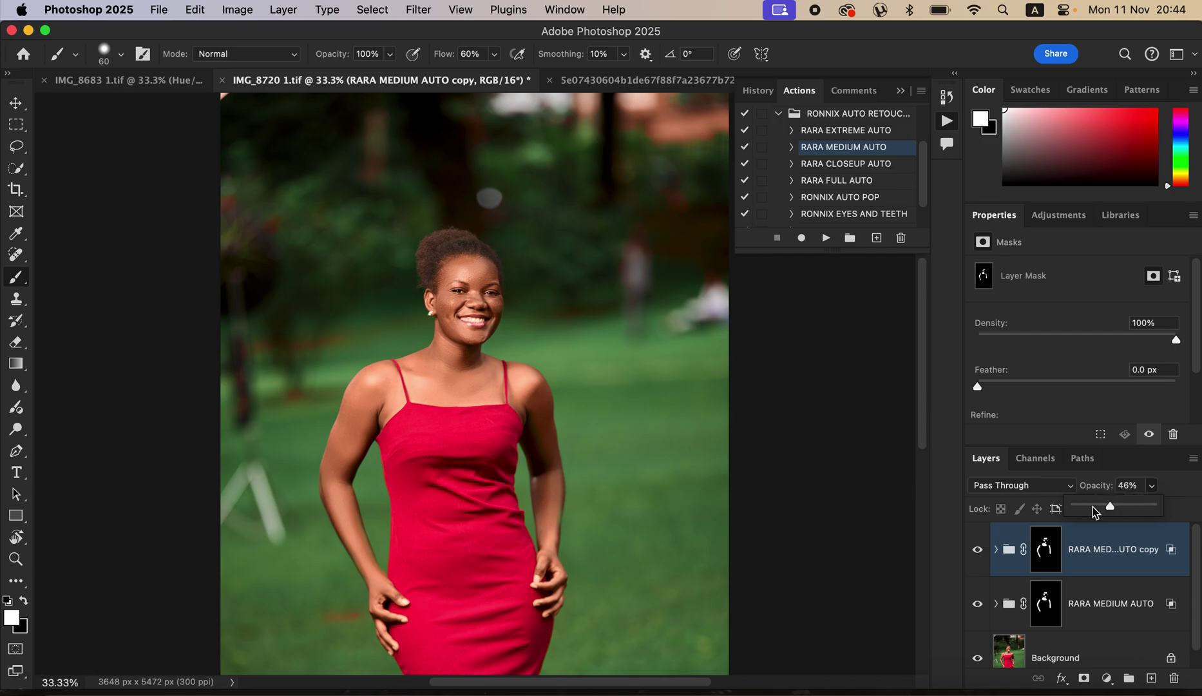
Step: Switch to the close-up portrait 5e07430604b1de67f88f7a23677b7209.jpg and run the RARA EXTREME AUTO action on it
left_click(609, 79)
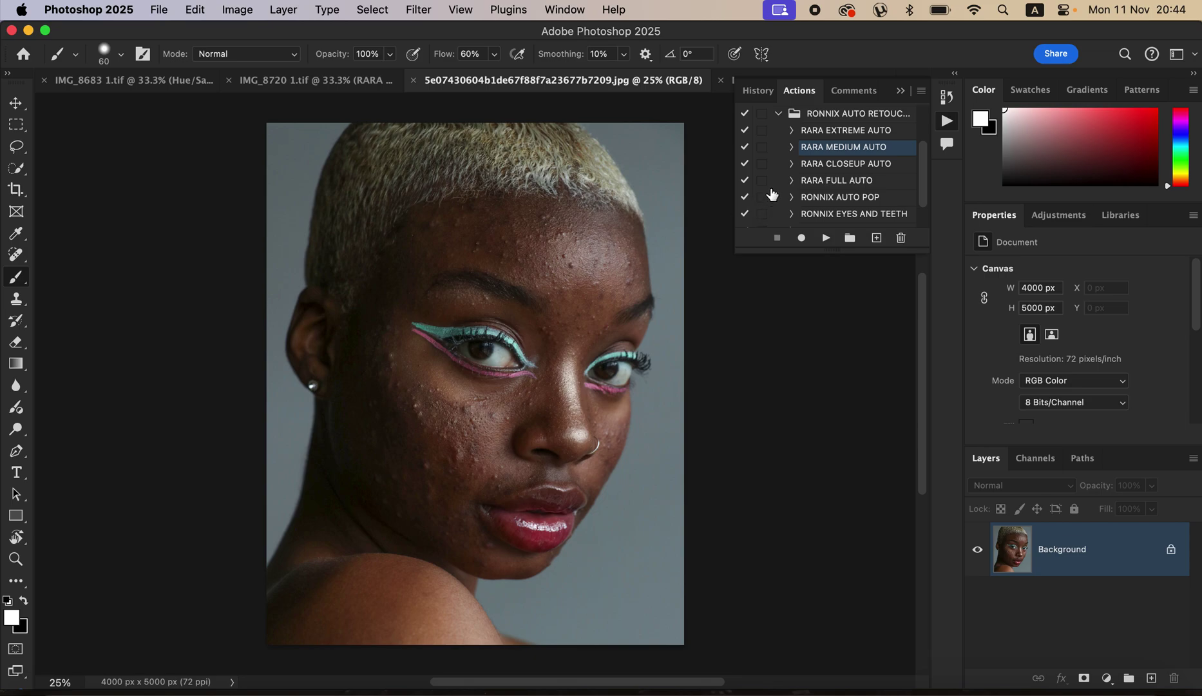
left_click(847, 130)
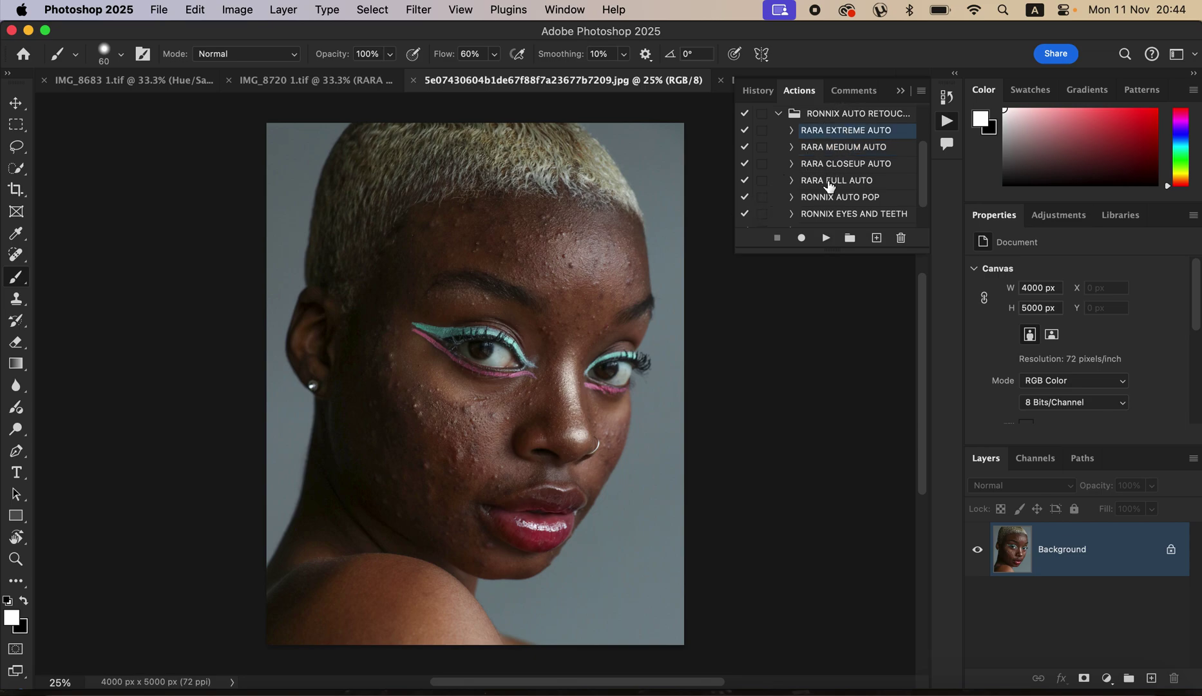
left_click(826, 238)
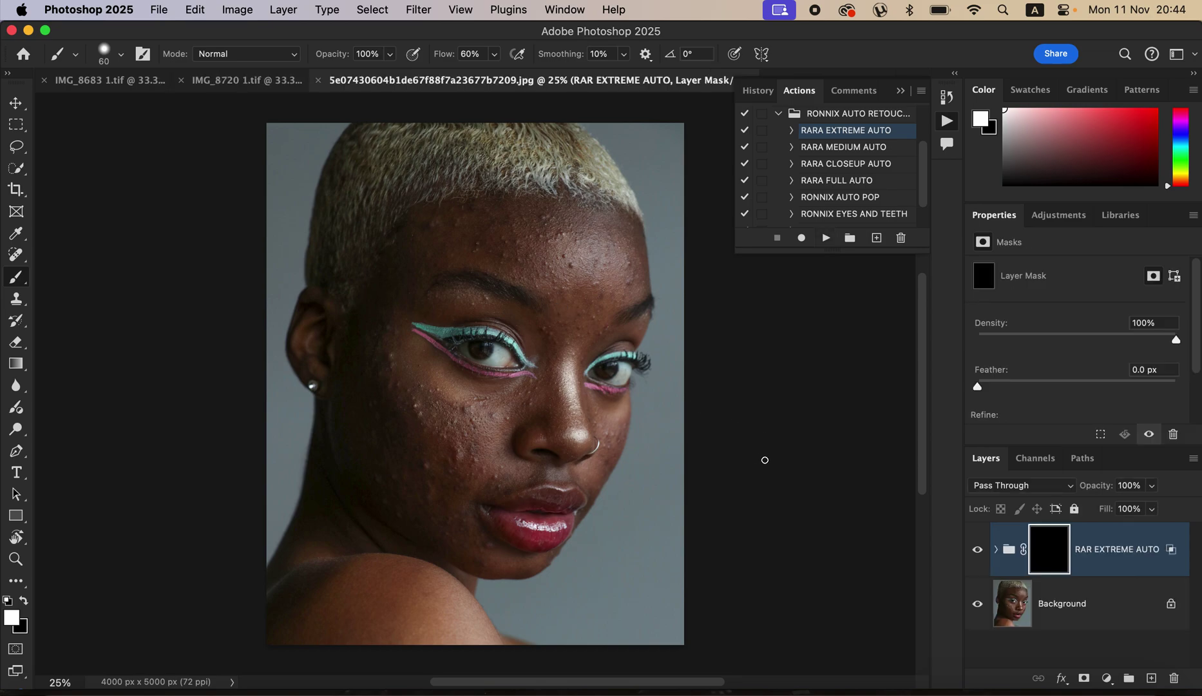
Step: Paint white on the RAR EXTREME AUTO mask over the forehead and near cheek with a 500 px brush
key("bracketright")
key("bracketright")
key("bracketright")
key("bracketright")
key("bracketright")
key("bracketright")
key("bracketright")
key("bracketright")
mouse_move(572, 271)
left_mouse_down()
mouse_move(578, 304)
mouse_move(609, 275)
mouse_move(582, 241)
mouse_move(517, 241)
mouse_move(567, 266)
mouse_move(481, 223)
mouse_move(528, 224)
mouse_move(444, 234)
mouse_move(472, 225)
mouse_move(426, 246)
mouse_move(393, 291)
mouse_move(388, 367)
mouse_move(405, 419)
mouse_move(475, 418)
mouse_move(391, 390)
mouse_move(467, 466)
mouse_move(443, 475)
mouse_move(375, 445)
mouse_move(392, 476)
mouse_move(458, 530)
mouse_move(424, 506)
mouse_move(369, 397)
mouse_move(389, 357)
mouse_move(404, 421)
mouse_move(364, 445)
mouse_move(391, 496)
mouse_move(416, 492)
mouse_move(408, 408)
mouse_move(490, 428)
left_mouse_up()
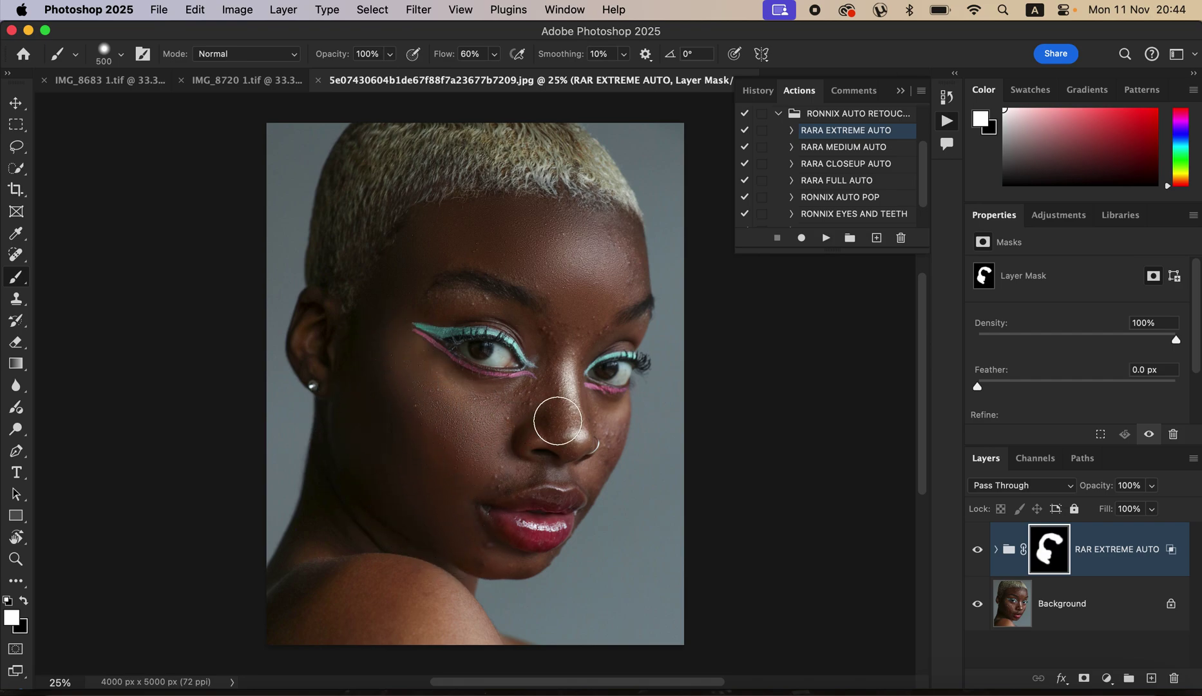
Step: Paint white with a 250 px brush on the RAR EXTREME AUTO mask around the brows, nose, mouth and chin
key("bracketleft")
key("bracketleft")
key("bracketleft")
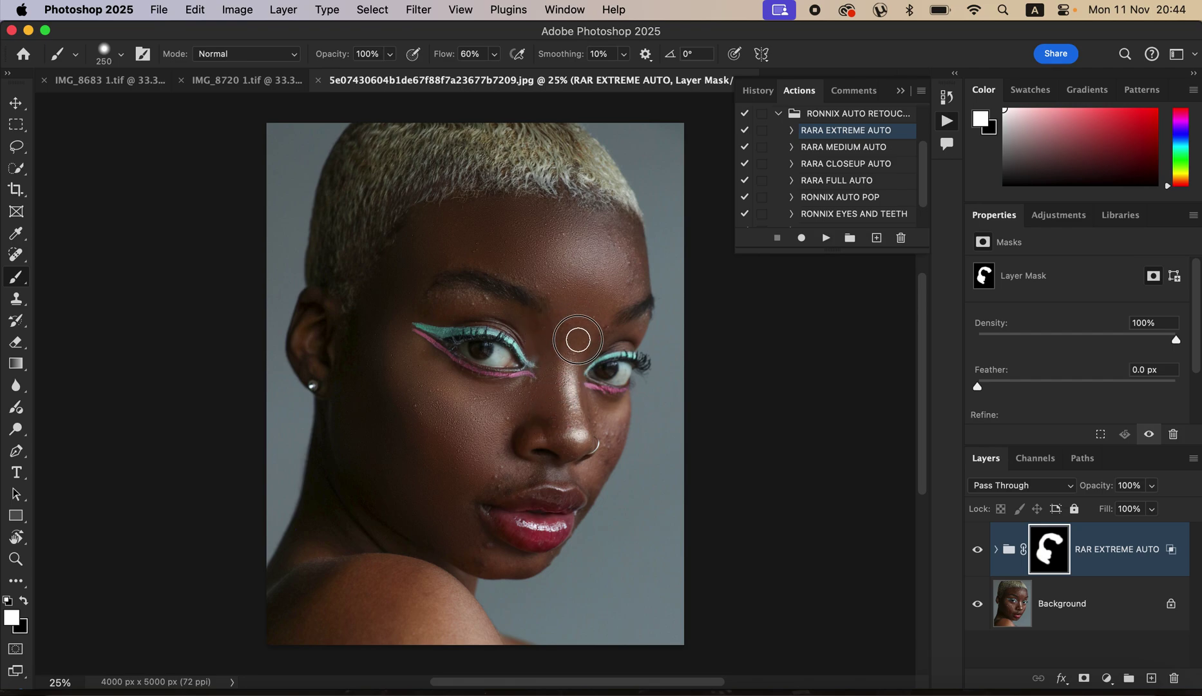
mouse_move(480, 306)
left_mouse_down()
mouse_move(443, 301)
mouse_move(478, 293)
left_mouse_up()
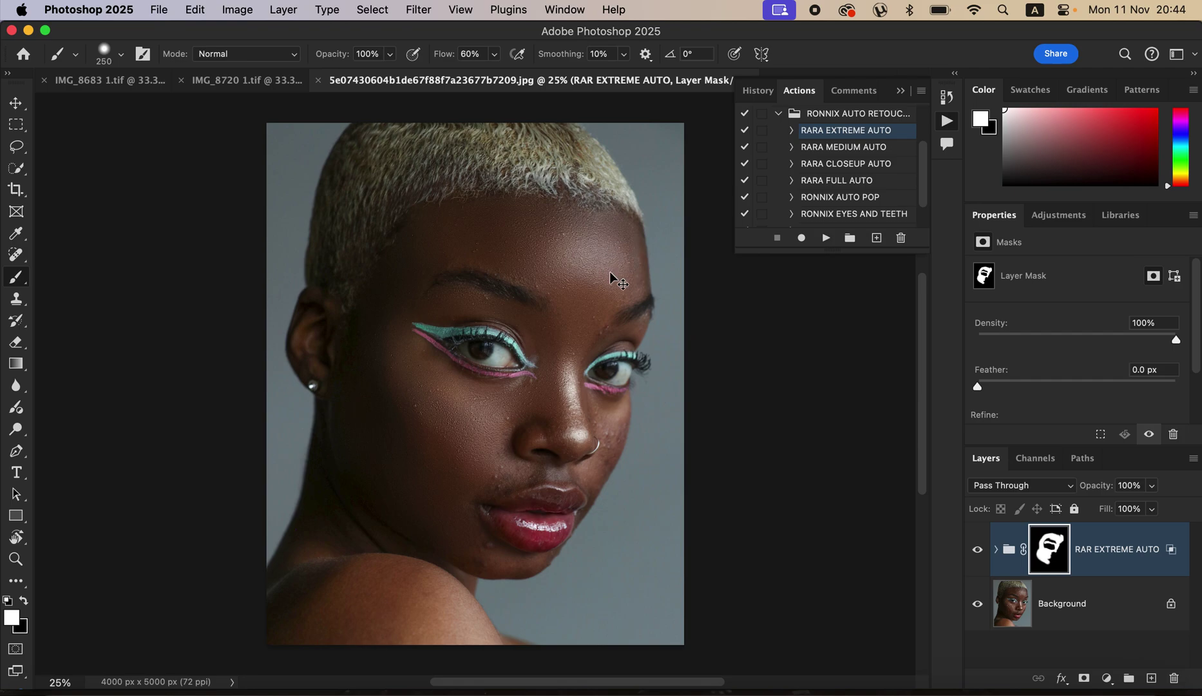
left_click_drag(601, 411, 600, 416)
mouse_move(477, 487)
left_mouse_down()
mouse_move(474, 526)
mouse_move(486, 554)
mouse_move(500, 555)
mouse_move(463, 550)
mouse_move(456, 521)
mouse_move(470, 504)
mouse_move(396, 472)
mouse_move(397, 493)
mouse_move(369, 474)
mouse_move(351, 405)
mouse_move(390, 396)
mouse_move(427, 418)
mouse_move(539, 419)
mouse_move(559, 437)
mouse_move(566, 384)
mouse_move(574, 414)
mouse_move(623, 282)
mouse_move(619, 240)
mouse_move(603, 228)
mouse_move(539, 218)
mouse_move(448, 228)
mouse_move(434, 248)
mouse_move(489, 261)
mouse_move(436, 259)
mouse_move(544, 282)
mouse_move(435, 261)
mouse_move(402, 274)
mouse_move(374, 342)
mouse_move(389, 413)
mouse_move(375, 464)
mouse_move(397, 514)
mouse_move(422, 481)
mouse_move(416, 447)
mouse_move(465, 547)
left_mouse_up()
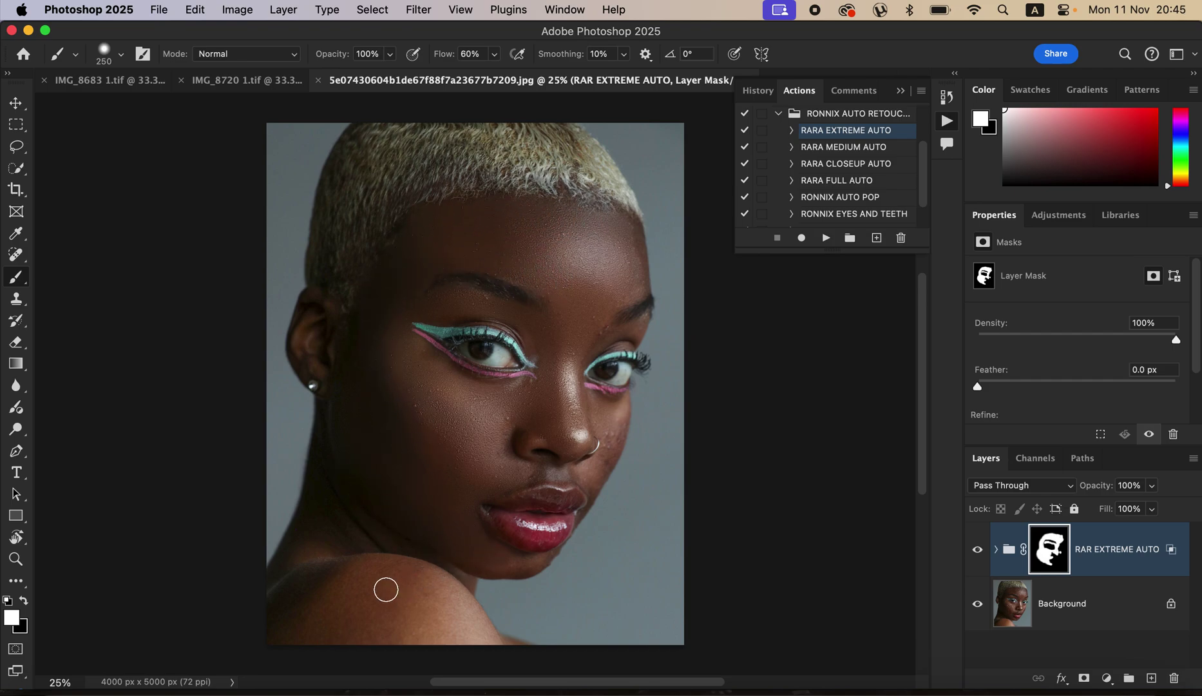
Step: Paint white with a 600 px brush on the RAR EXTREME AUTO mask over the shoulder and neck
key("bracketright")
key("bracketright")
key("bracketright")
key("bracketright")
mouse_move(393, 598)
left_mouse_down()
mouse_move(332, 612)
mouse_move(416, 614)
mouse_move(397, 585)
mouse_move(352, 609)
mouse_move(322, 596)
mouse_move(343, 609)
mouse_move(333, 542)
mouse_move(362, 482)
left_mouse_up()
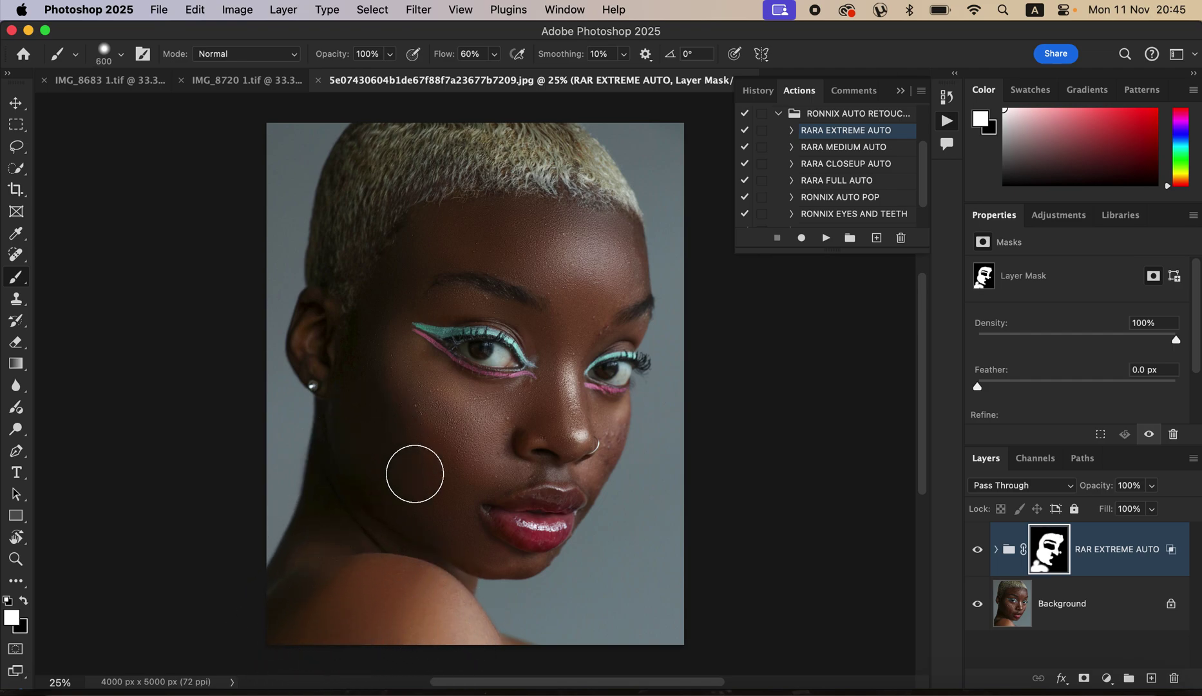
Step: Compare the close-up portrait with its original by repeatedly toggling the RAR EXTREME AUTO group's visibility
left_click(978, 549)
left_click(978, 550)
left_click(978, 550)
left_click(978, 550)
left_click(977, 550)
left_click(977, 549)
left_click(977, 550)
left_click(977, 549)
left_click(977, 549)
left_click(977, 549)
left_click(978, 550)
left_click(977, 550)
left_click(977, 550)
left_click(977, 550)
Step: Collapse and reopen the list of actions, bringing the start of the RONNIX auto retouch set into view
left_click(902, 92)
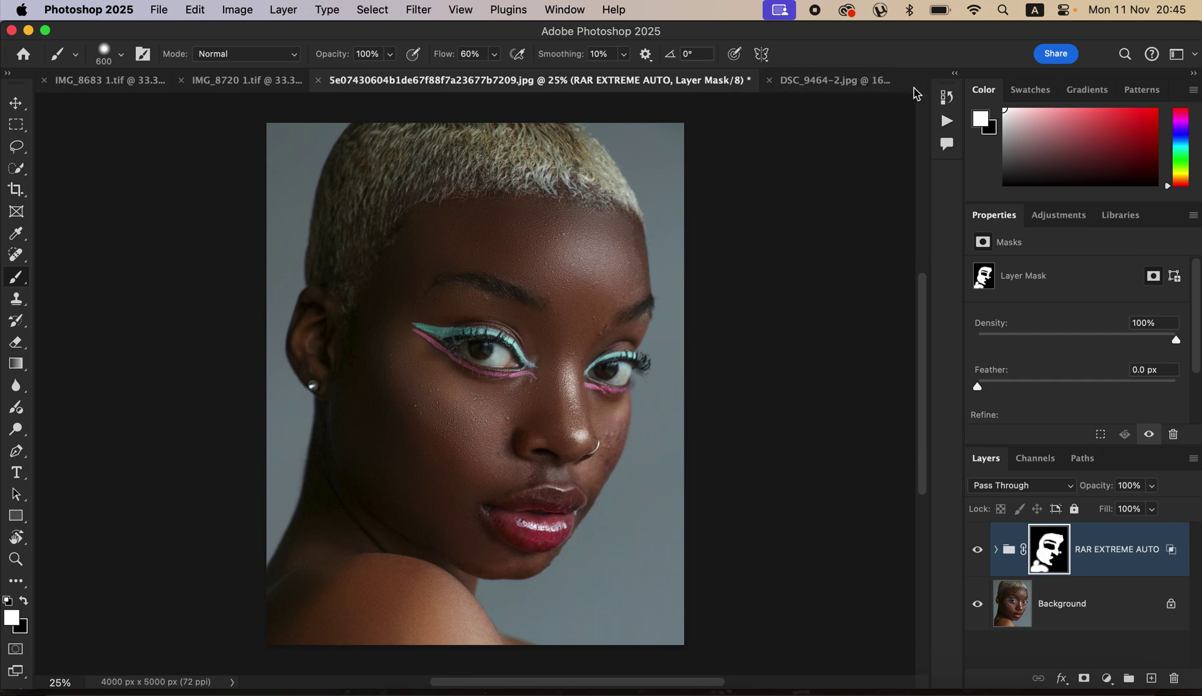
left_click(947, 121)
mouse_move(921, 158)
left_mouse_down()
mouse_move(921, 177)
mouse_move(925, 156)
left_mouse_up()
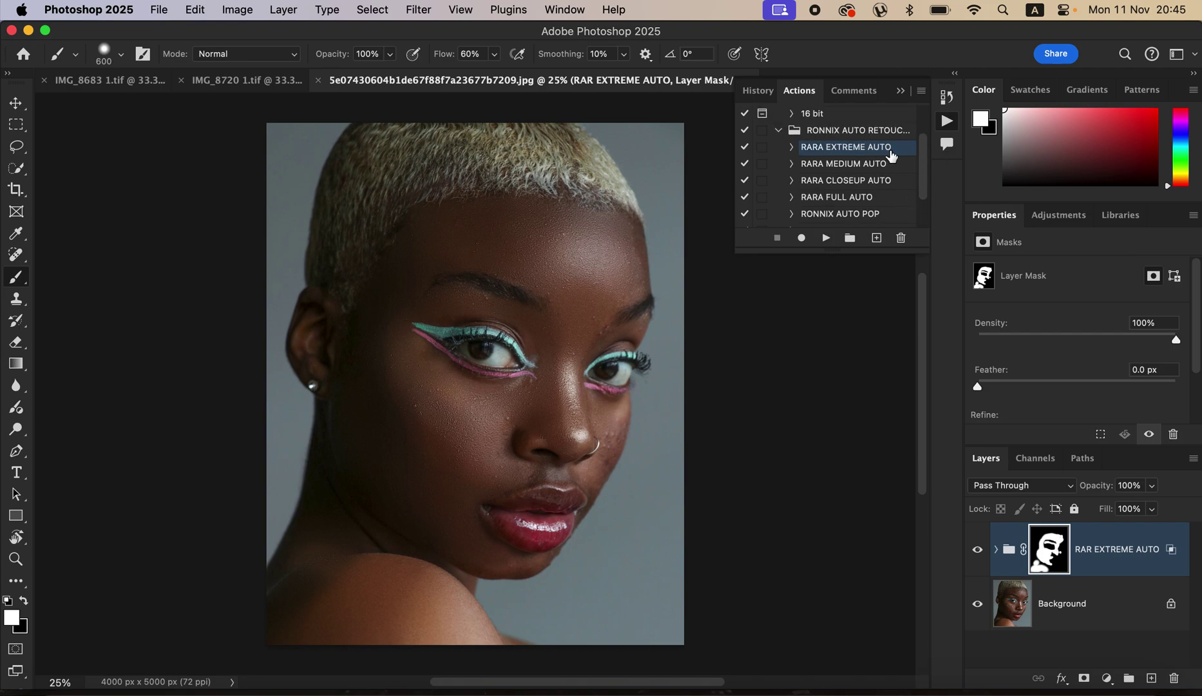